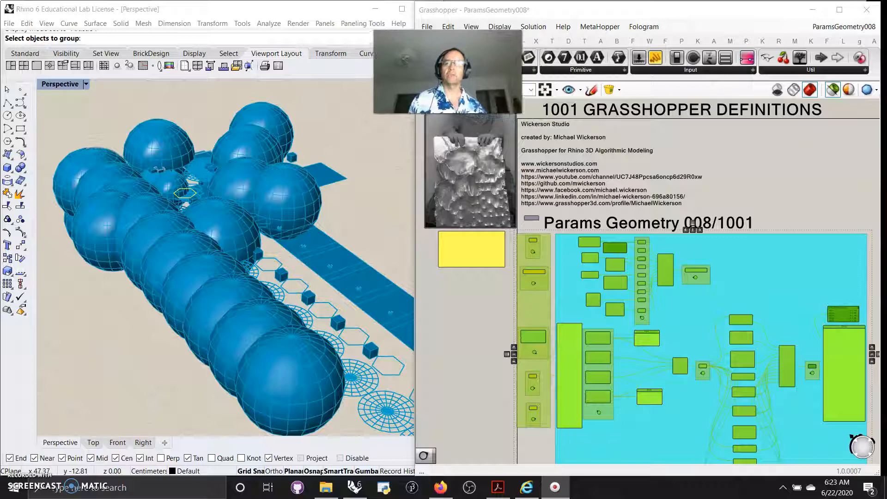
Open the Geometry parameters dropdown and browse its components.
{"action": "left_click", "coordinate": [426, 61]}
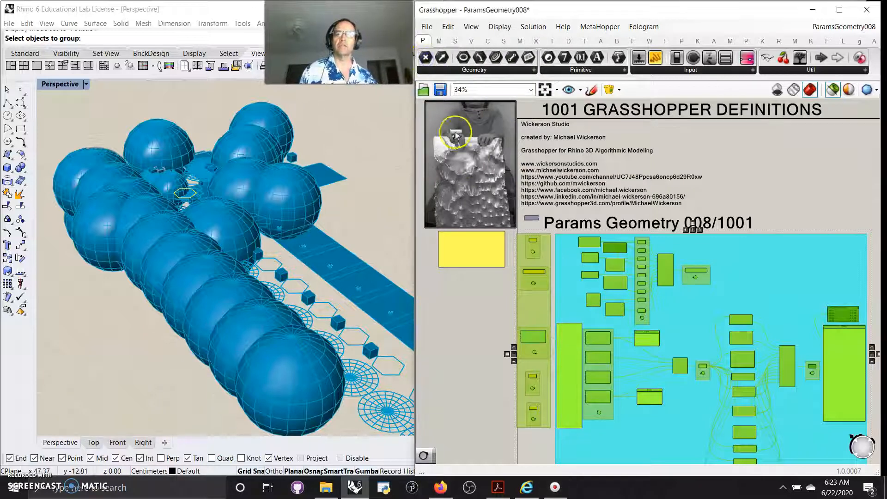
{"action": "left_click", "coordinate": [458, 71]}
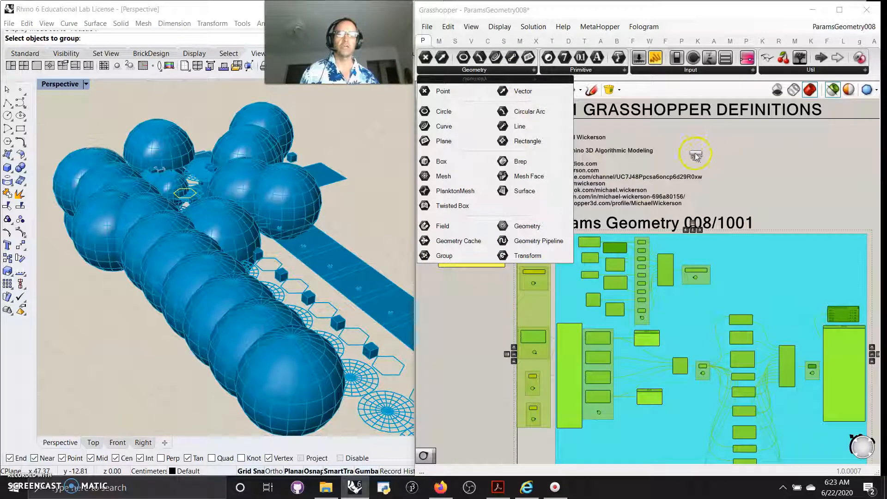
{"action": "left_click", "coordinate": [474, 71]}
{"action": "left_click_drag", "start_coordinate": [463, 112], "coordinate": [446, 296]}
Switch the Perspective viewport to Shaded display mode.
{"action": "left_click", "coordinate": [85, 144]}
{"action": "left_click", "coordinate": [60, 85]}
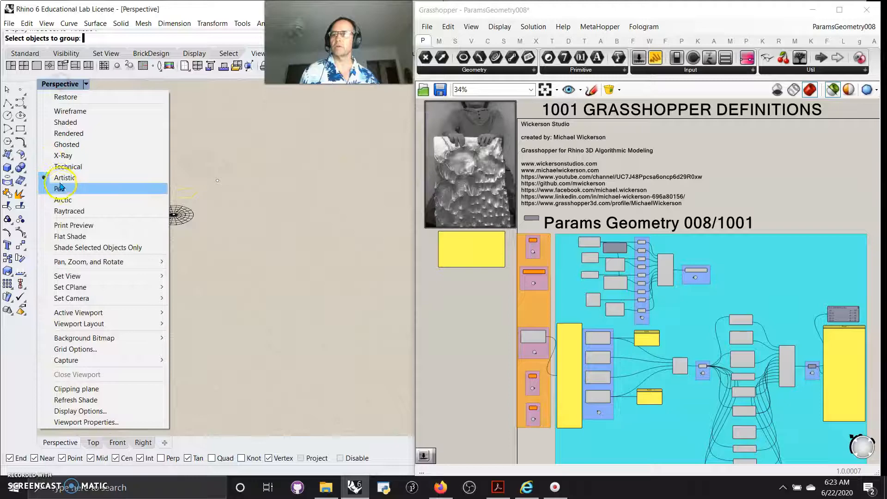
{"action": "left_click", "coordinate": [62, 123]}
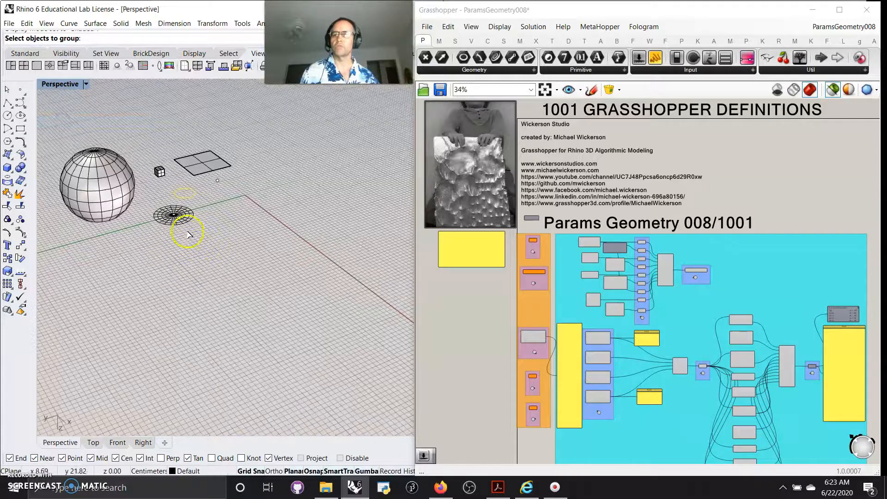
Hide the sphere, box, plane and circle objects in the Rhino viewport.
{"action": "scroll", "coordinate": [140, 169], "scroll_direction": "down", "scroll_amount": 3}
{"action": "left_click_drag", "start_coordinate": [270, 251], "coordinate": [52, 113]}
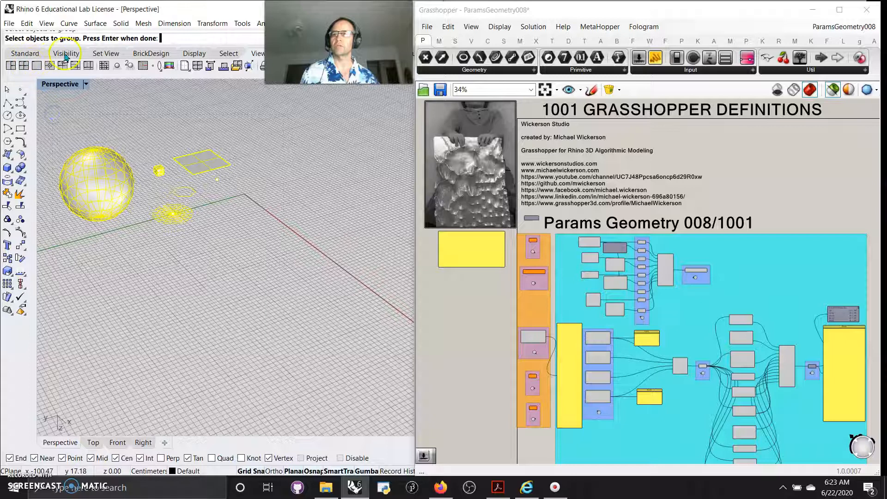
{"action": "left_click", "coordinate": [66, 53]}
{"action": "left_click", "coordinate": [11, 66]}
{"action": "left_click_drag", "start_coordinate": [252, 259], "coordinate": [52, 115]}
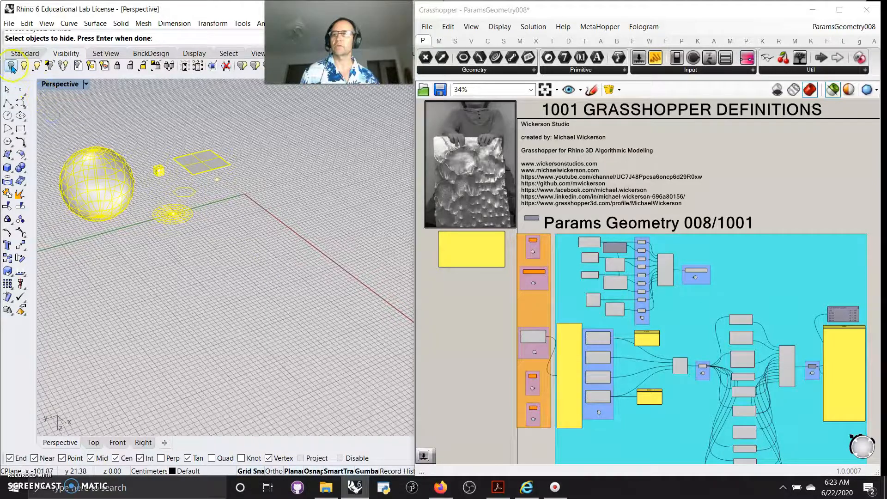
{"action": "left_click", "coordinate": [12, 65]}
{"action": "left_click_drag", "start_coordinate": [254, 254], "coordinate": [44, 120]}
{"action": "right_click", "coordinate": [115, 168]}
Zoom into the definition and select the point and vector Geometry parameters to preview their geometry.
{"action": "left_click", "coordinate": [571, 337]}
{"action": "scroll", "coordinate": [601, 289], "scroll_direction": "up", "scroll_amount": 6}
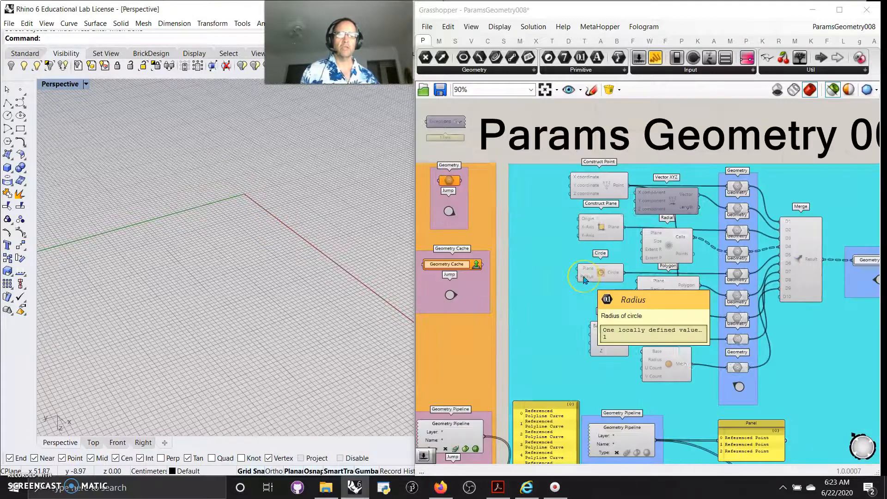
{"action": "right_click_drag", "start_coordinate": [533, 272], "coordinate": [596, 279]}
{"action": "right_click_drag", "start_coordinate": [624, 224], "coordinate": [484, 224]}
{"action": "left_click", "coordinate": [713, 143]}
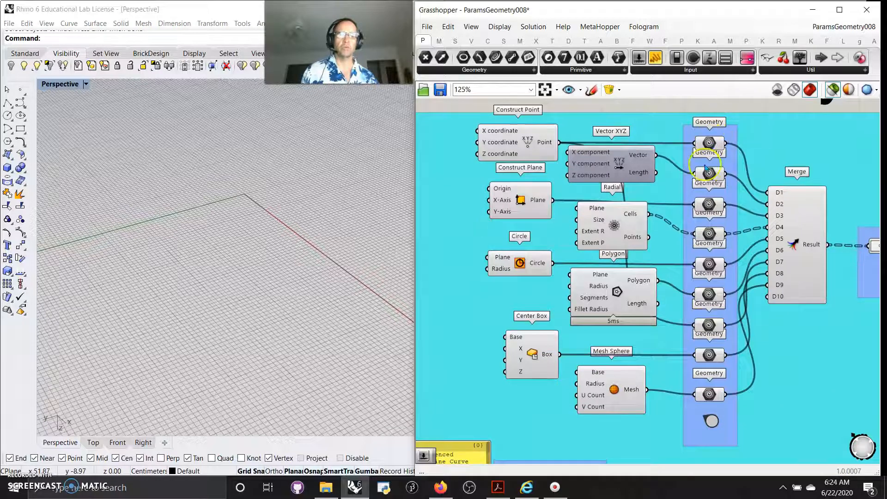
{"action": "left_click", "coordinate": [711, 155]}
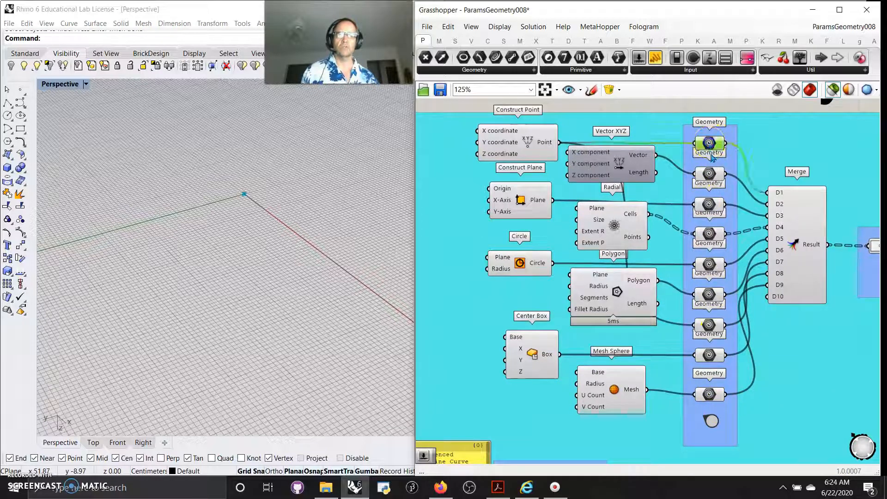
{"action": "left_click", "coordinate": [712, 174]}
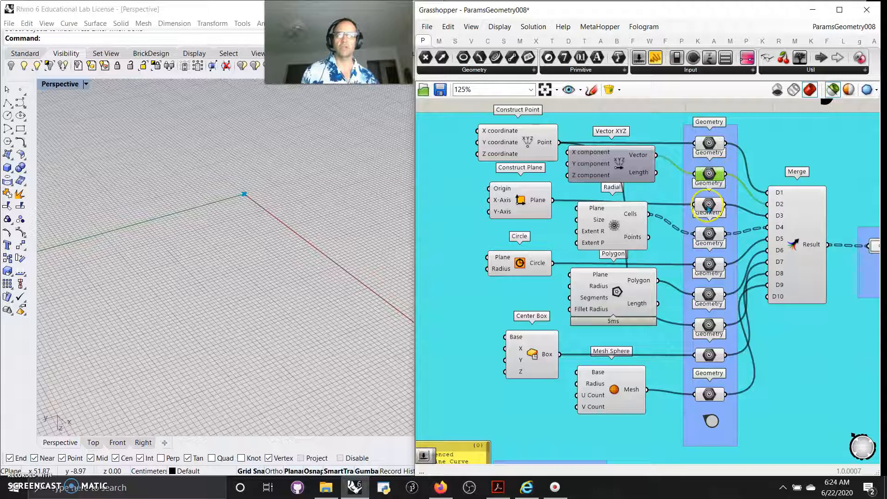
Select the Geometry parameters holding the radial cells and points to preview them in the viewport.
{"action": "scroll", "coordinate": [242, 202], "scroll_direction": "up", "scroll_amount": 4}
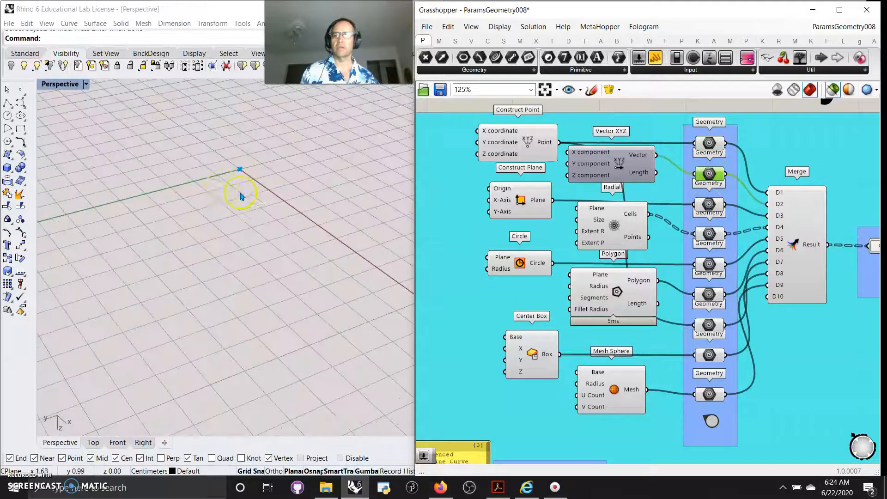
{"action": "scroll", "coordinate": [223, 186], "scroll_direction": "down", "scroll_amount": 3}
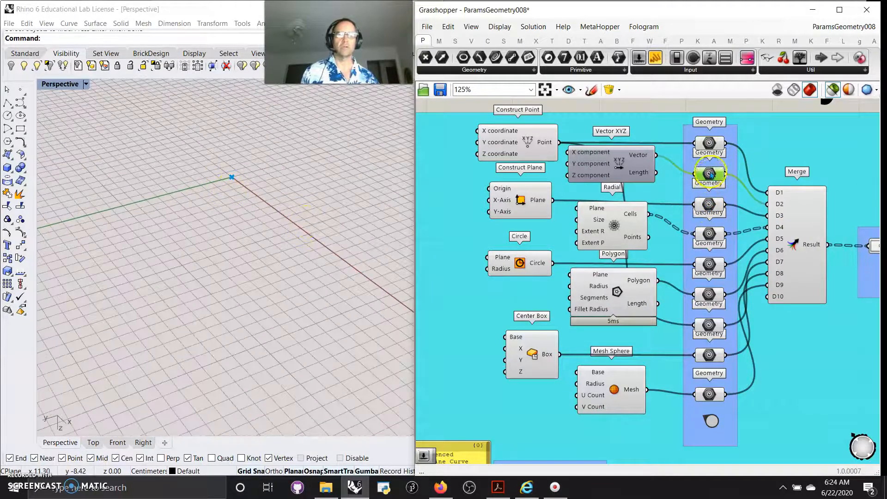
{"action": "left_click", "coordinate": [709, 205]}
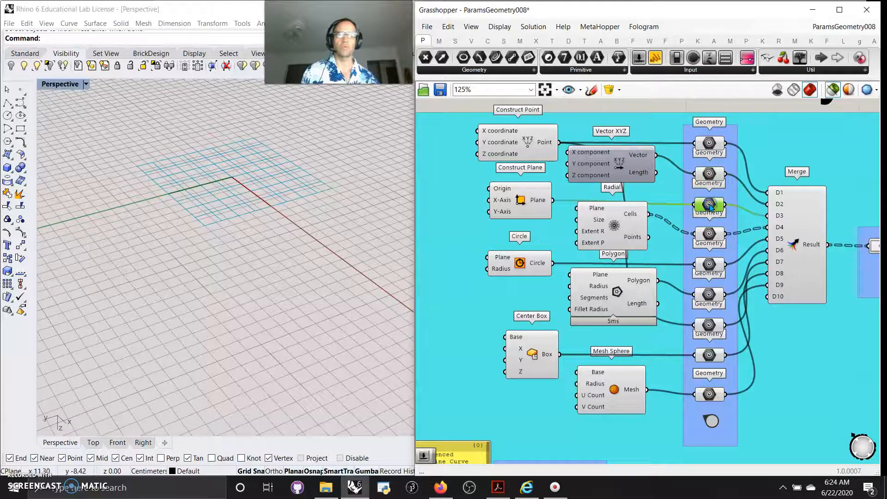
{"action": "left_click", "coordinate": [709, 214]}
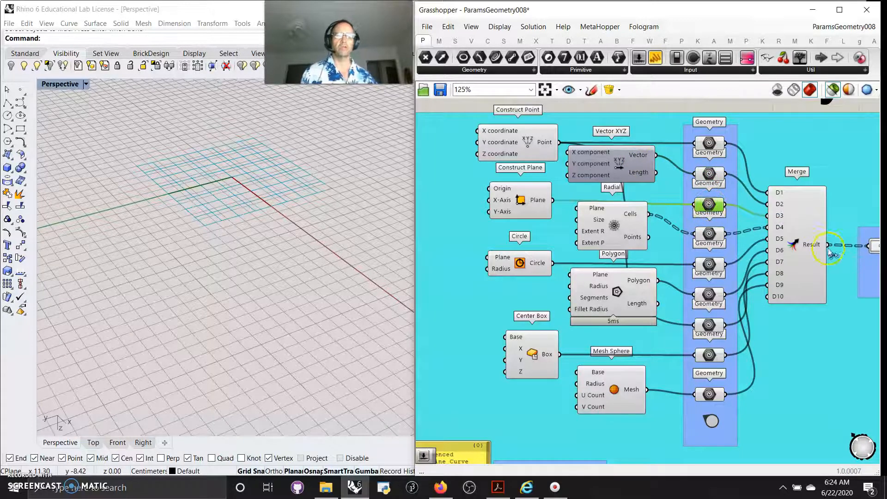
{"action": "left_click", "coordinate": [710, 234]}
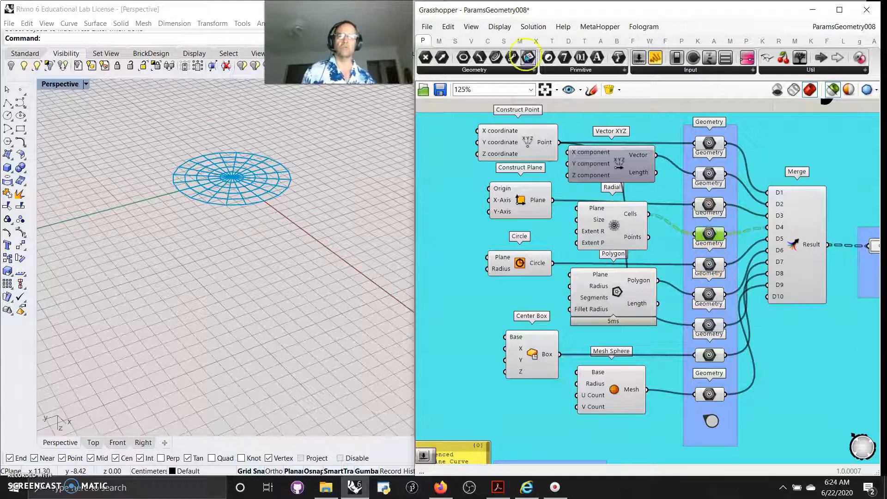
Select the circle and polygon Geometry parameters and the Merge component to preview their geometry.
{"action": "left_click", "coordinate": [487, 41]}
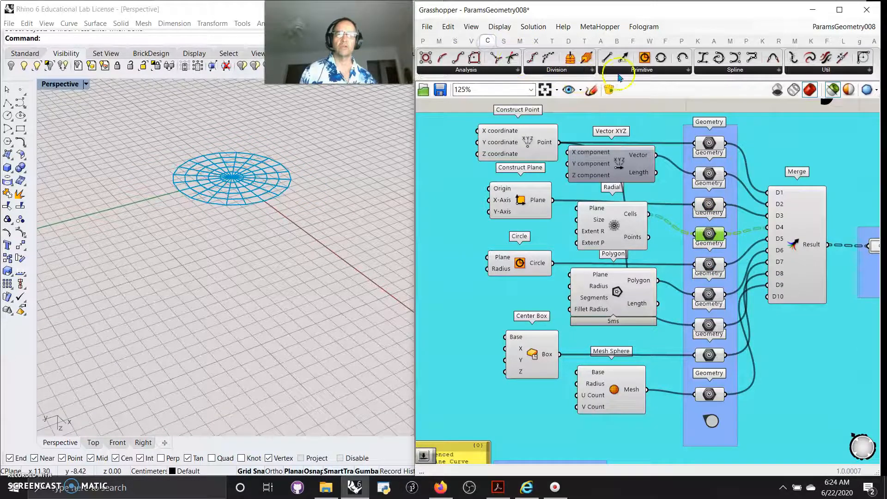
{"action": "left_click", "coordinate": [471, 41]}
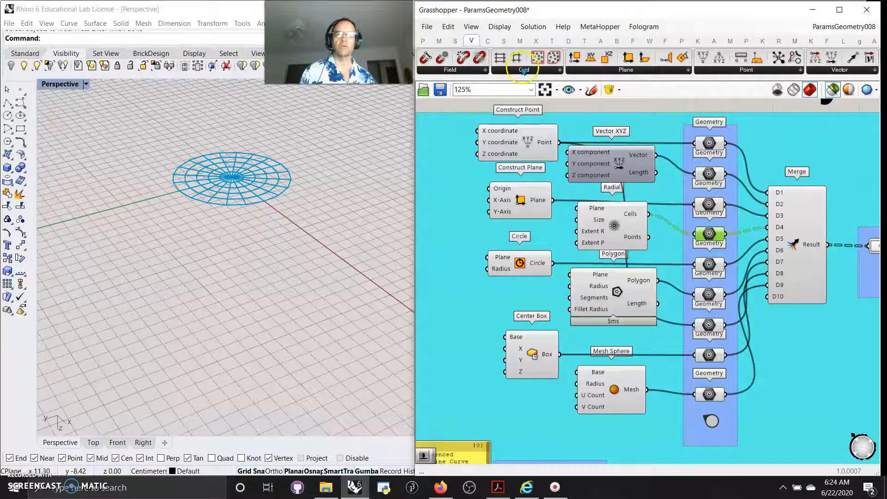
{"action": "left_click", "coordinate": [708, 265]}
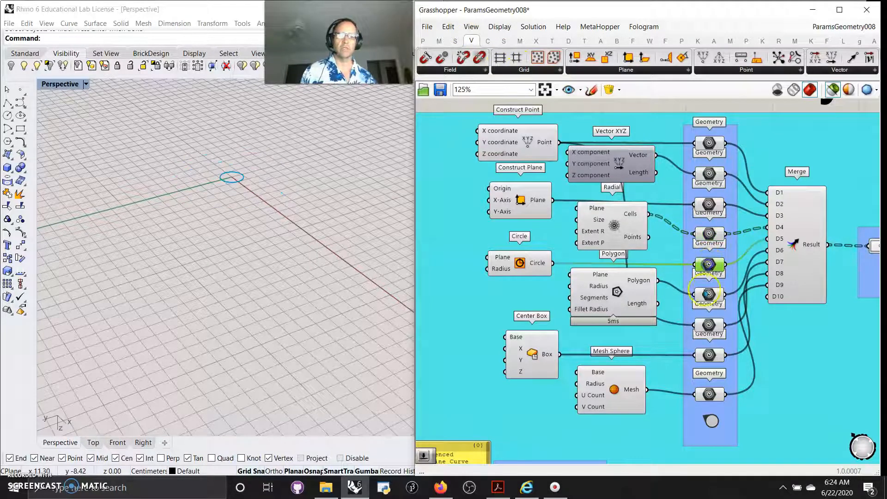
{"action": "left_click", "coordinate": [708, 295]}
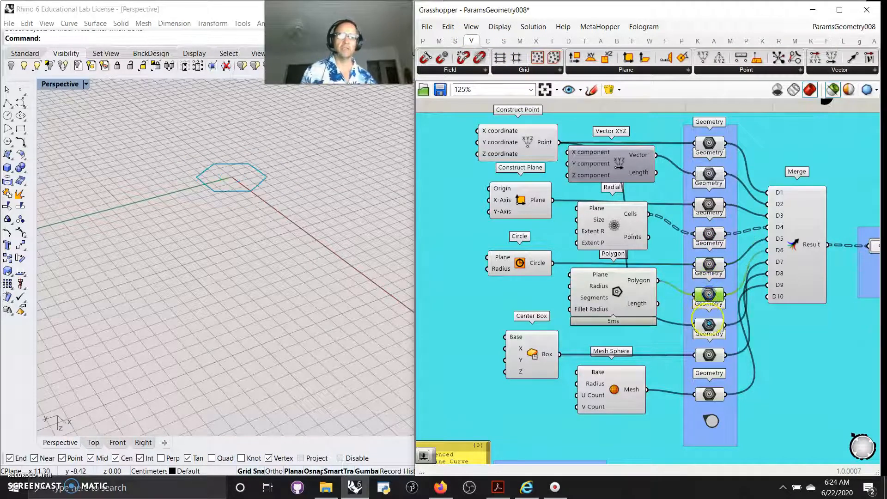
{"action": "mouse_move", "coordinate": [712, 327]}
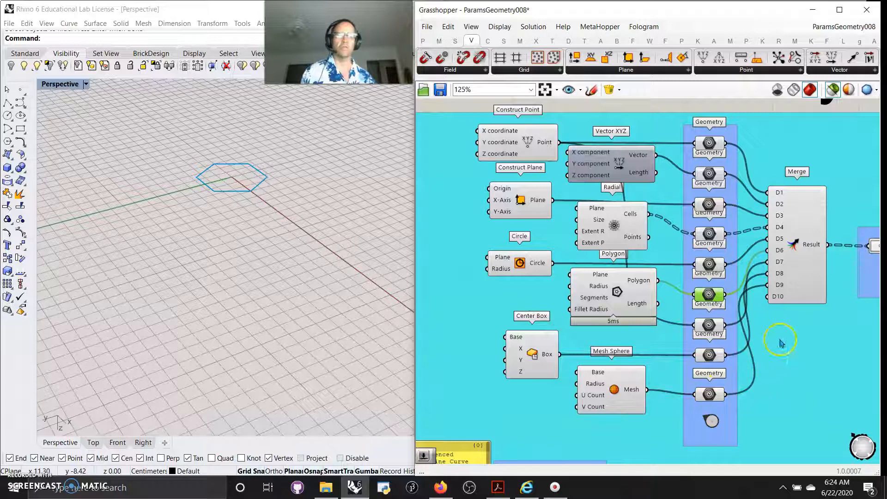
{"action": "left_click", "coordinate": [798, 246]}
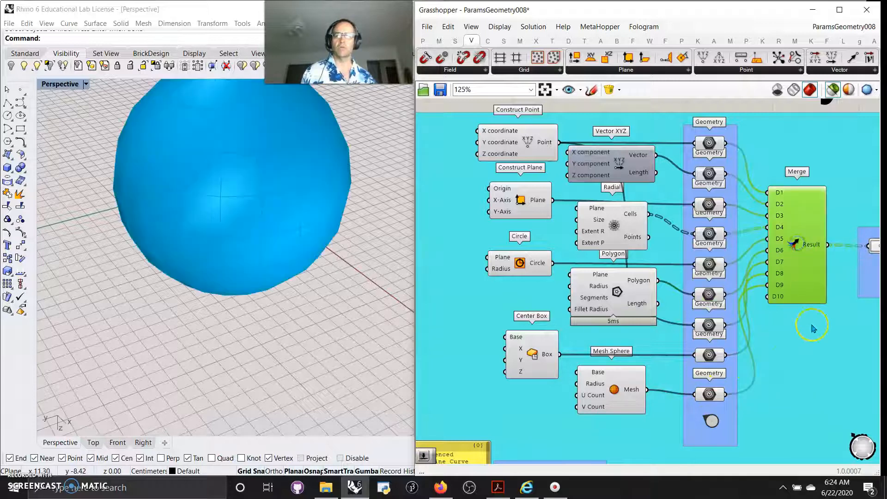
Examine the Geometry Cache component connected to the Merge result.
{"action": "right_click_drag", "start_coordinate": [827, 356], "coordinate": [596, 370]}
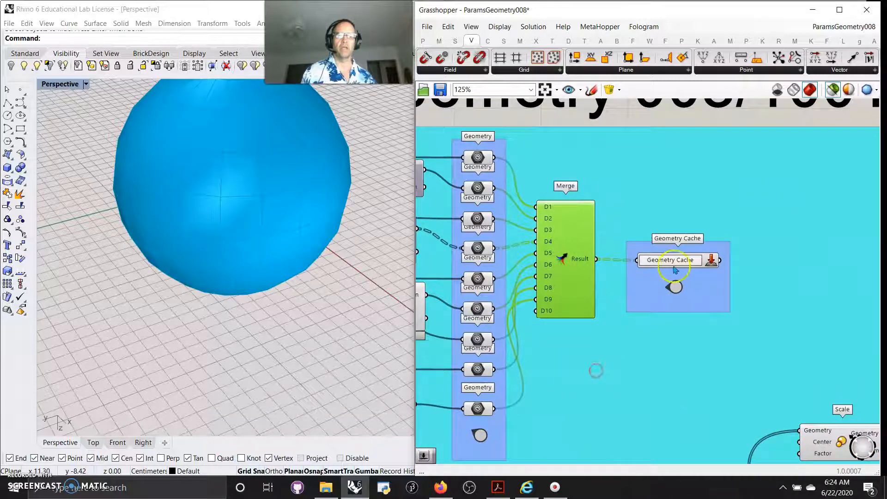
{"action": "mouse_move", "coordinate": [676, 262]}
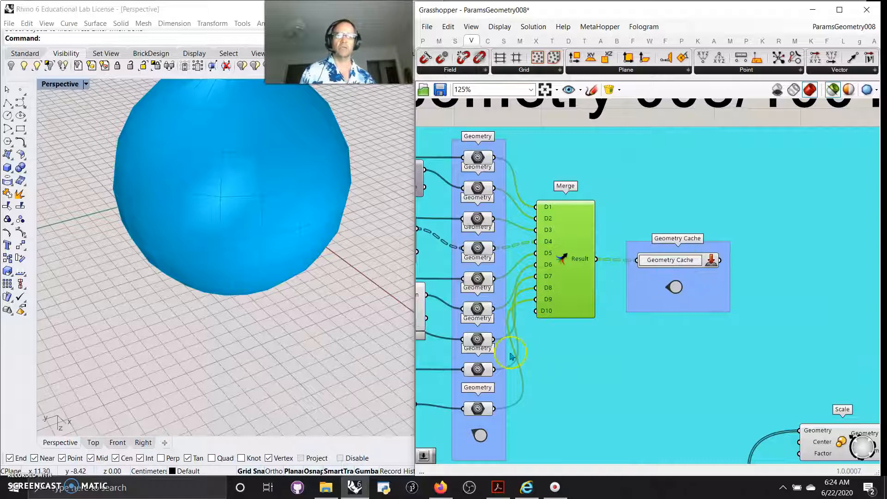
{"action": "right_click_drag", "start_coordinate": [551, 370], "coordinate": [731, 364]}
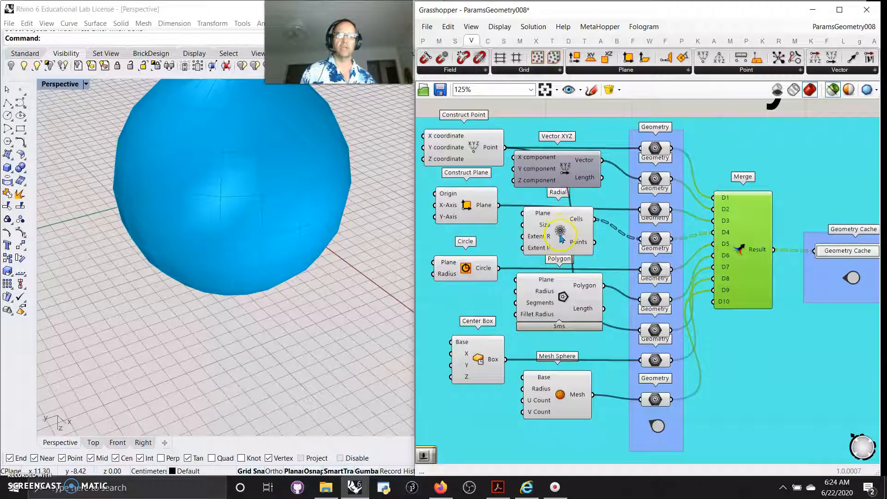
{"action": "right_click_drag", "start_coordinate": [824, 372], "coordinate": [594, 363]}
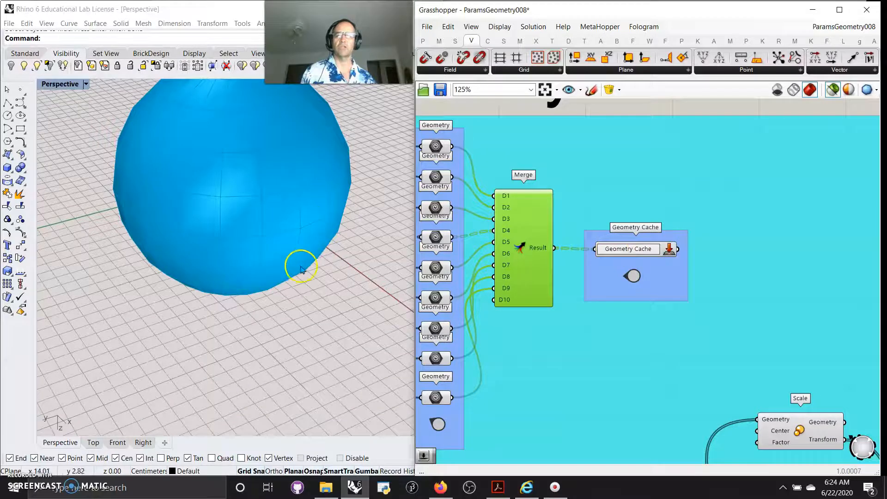
{"action": "scroll", "coordinate": [300, 268], "scroll_direction": "down", "scroll_amount": 5}
{"action": "left_click", "coordinate": [576, 255]}
{"action": "left_click", "coordinate": [395, 162]}
{"action": "right_click", "coordinate": [618, 165]}
{"action": "left_click", "coordinate": [640, 240]}
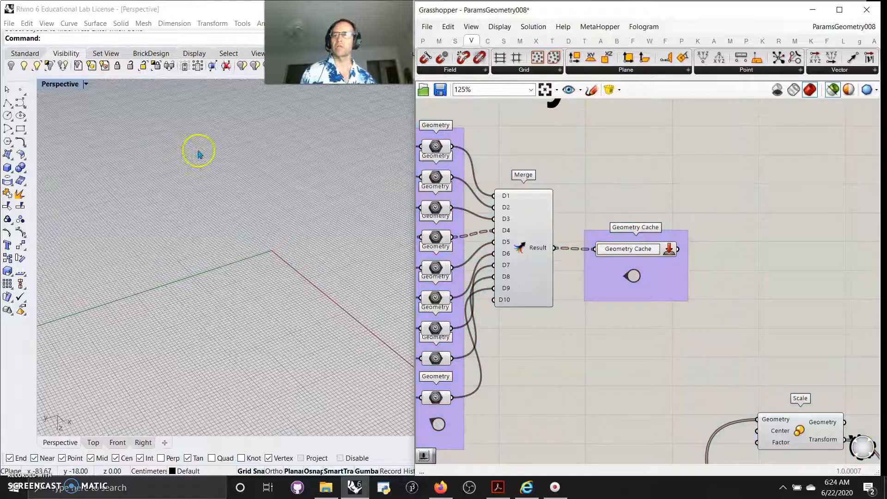
Show the hidden objects in the Rhino viewport again.
{"action": "left_click", "coordinate": [24, 65]}
{"action": "scroll", "coordinate": [164, 231], "scroll_direction": "up", "scroll_amount": 7}
{"action": "right_click_drag", "start_coordinate": [560, 400], "coordinate": [757, 255]}
{"action": "right_click_drag", "start_coordinate": [602, 322], "coordinate": [688, 202]}
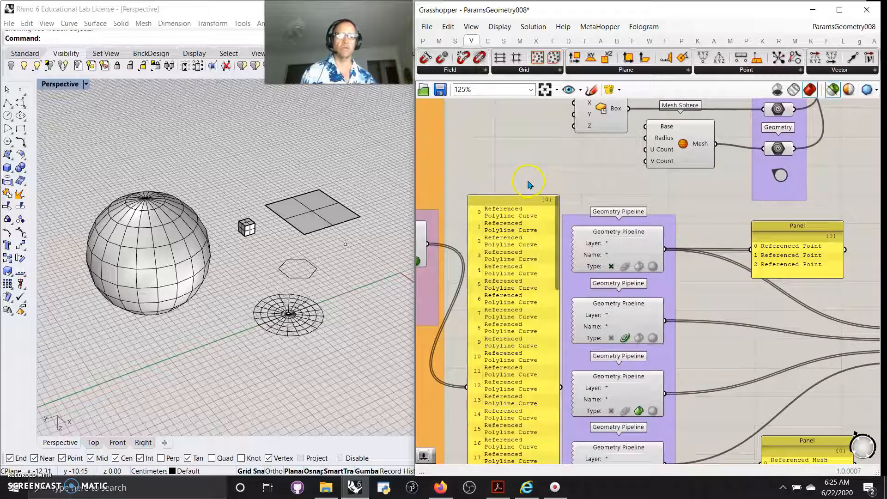
Inspect the Geometry Pipeline components and their type filters, selecting the first pipeline to preview its geometry.
{"action": "right_click_drag", "start_coordinate": [497, 170], "coordinate": [649, 457]}
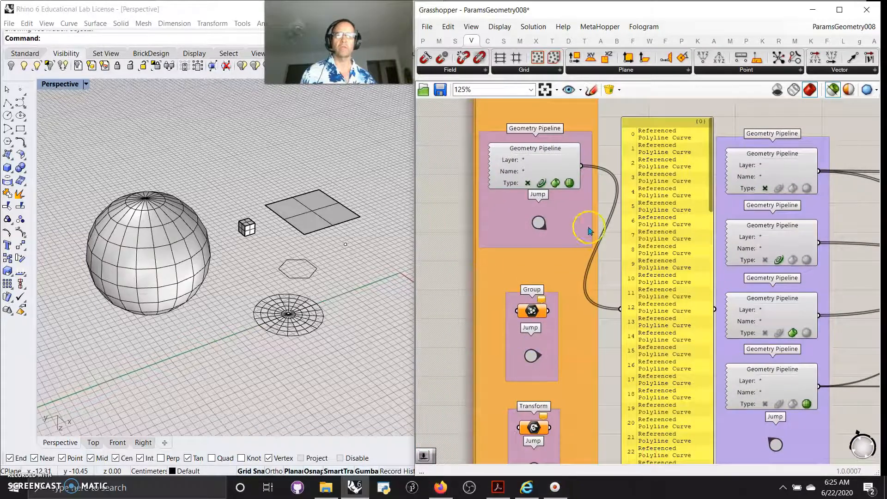
{"action": "right_click_drag", "start_coordinate": [593, 192], "coordinate": [585, 313]}
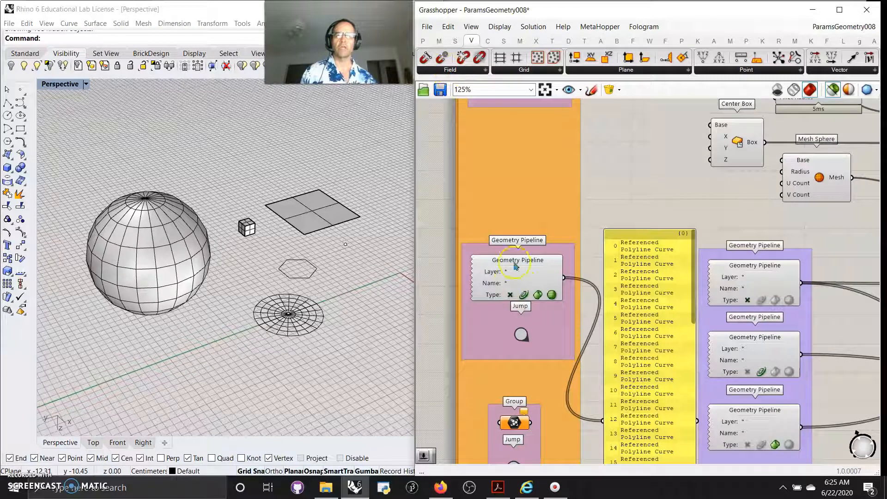
{"action": "left_click", "coordinate": [508, 295]}
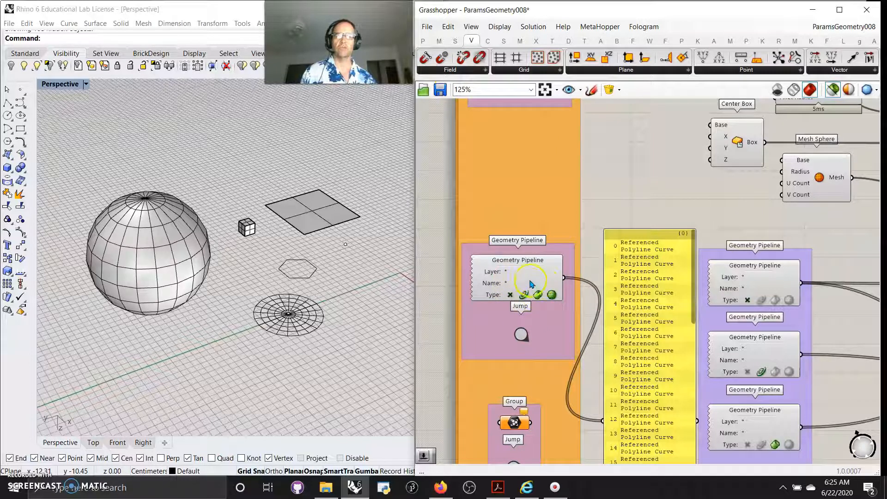
{"action": "scroll", "coordinate": [592, 347], "scroll_direction": "down", "scroll_amount": 3}
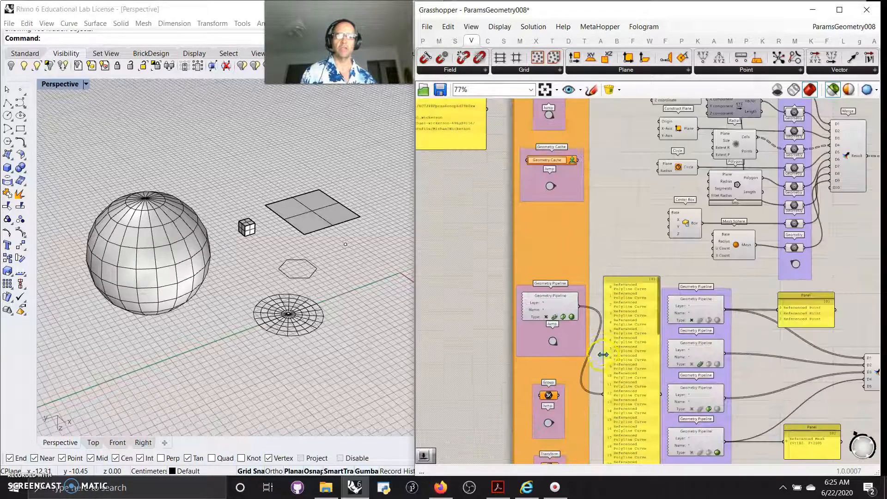
{"action": "scroll", "coordinate": [603, 354], "scroll_direction": "up", "scroll_amount": 3}
{"action": "right_click_drag", "start_coordinate": [590, 365], "coordinate": [569, 291]}
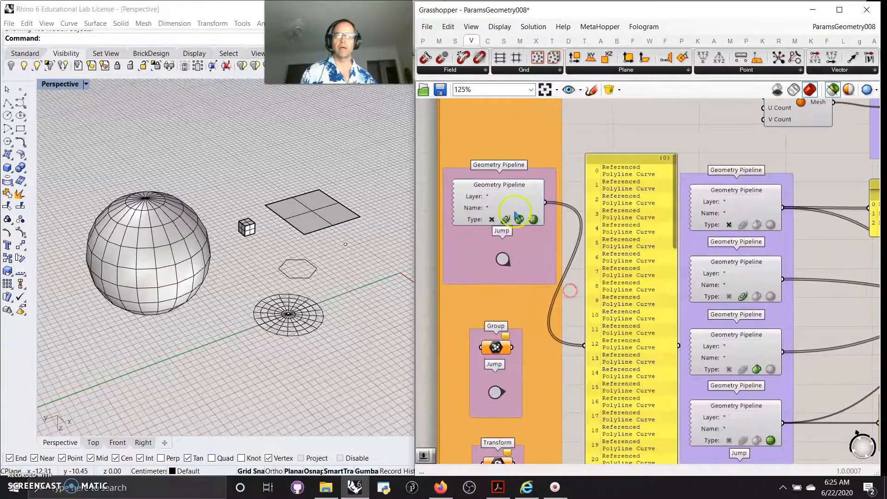
{"action": "scroll", "coordinate": [494, 198], "scroll_direction": "up", "scroll_amount": 4}
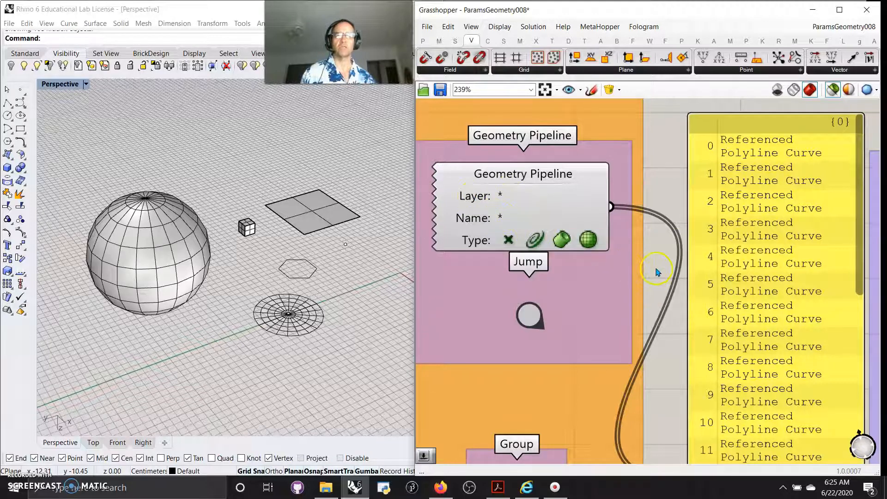
{"action": "right_click_drag", "start_coordinate": [656, 269], "coordinate": [536, 198]}
{"action": "scroll", "coordinate": [536, 198], "scroll_direction": "down", "scroll_amount": 4}
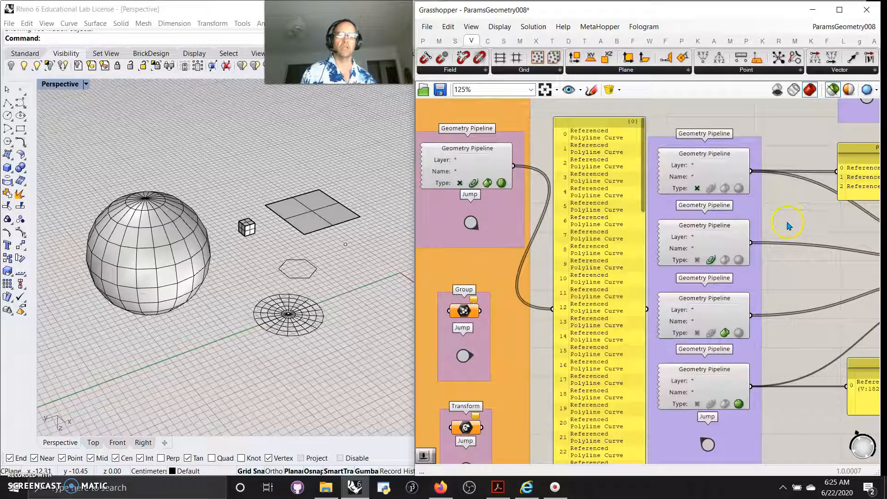
{"action": "left_click", "coordinate": [697, 189]}
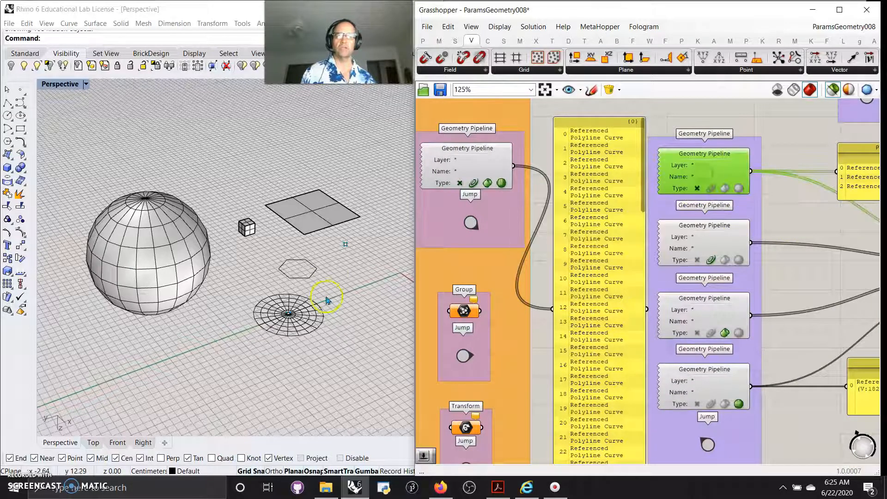
Select the second Geometry Pipeline to preview the geometry its type filter passes.
{"action": "left_click", "coordinate": [700, 246]}
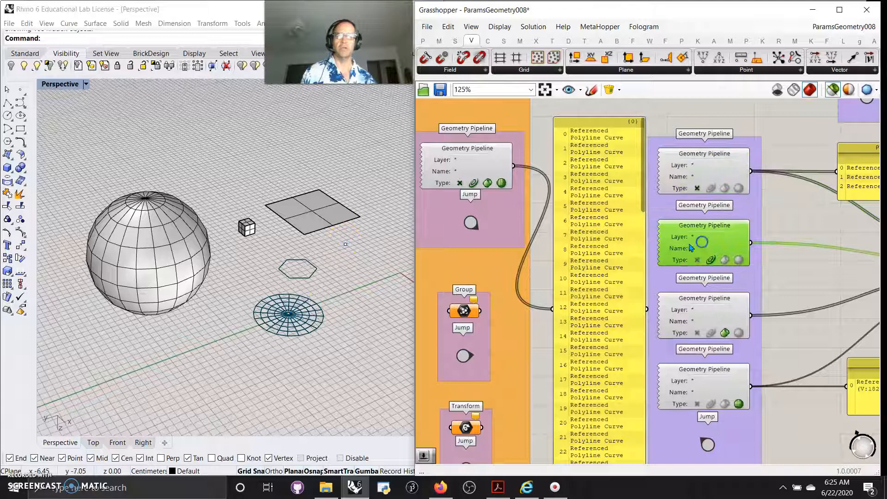
{"action": "scroll", "coordinate": [294, 329], "scroll_direction": "up", "scroll_amount": 3}
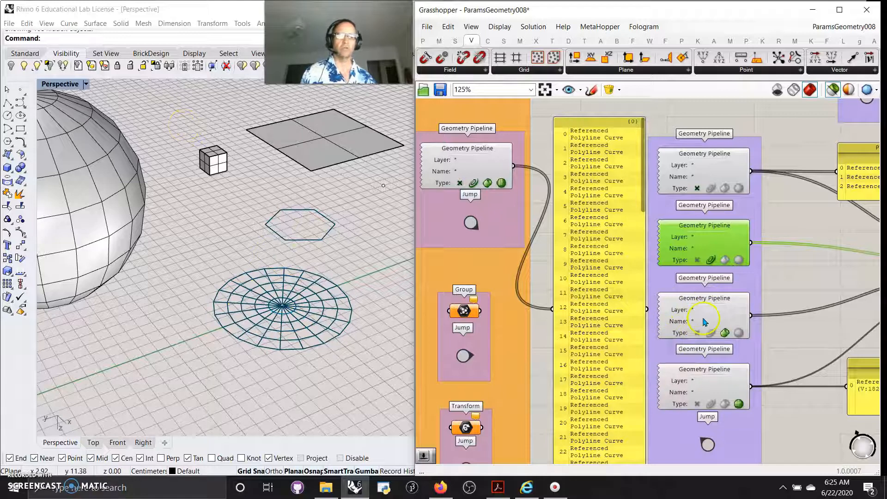
Select all point objects in the Rhino viewport with the SelPt command.
{"action": "left_click", "coordinate": [66, 42]}
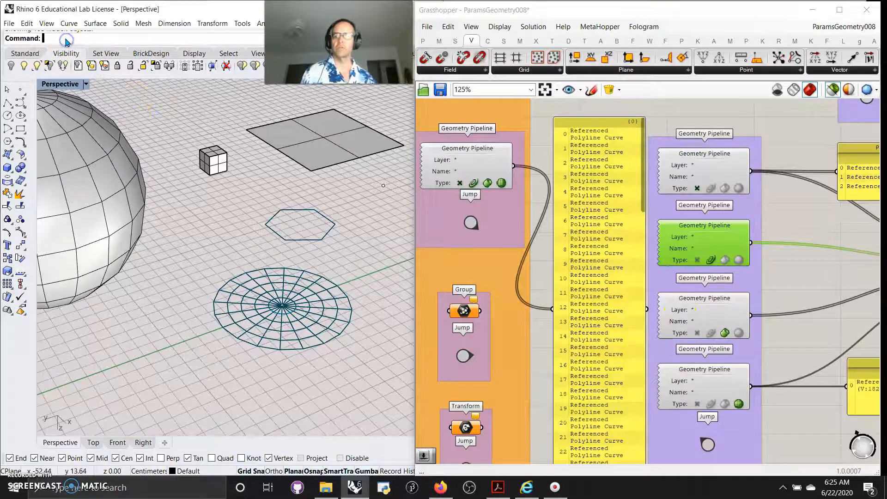
{"action": "type", "text": "SelPt"}
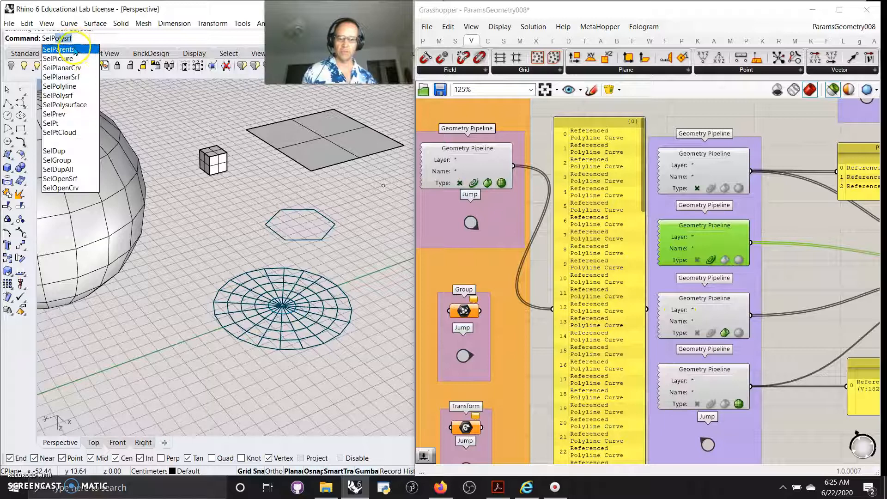
{"action": "key", "text": "Return"}
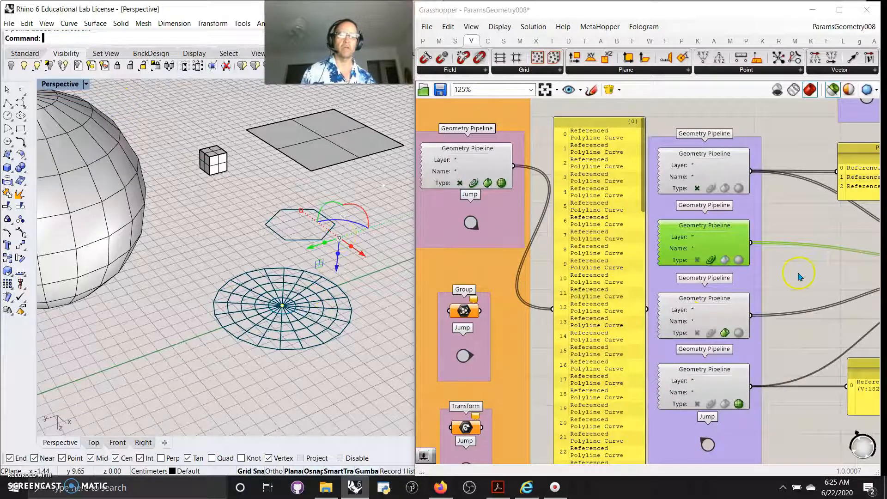
Select the first, third and fourth Geometry Pipelines in turn to preview their filtered geometry.
{"action": "left_click", "coordinate": [698, 172]}
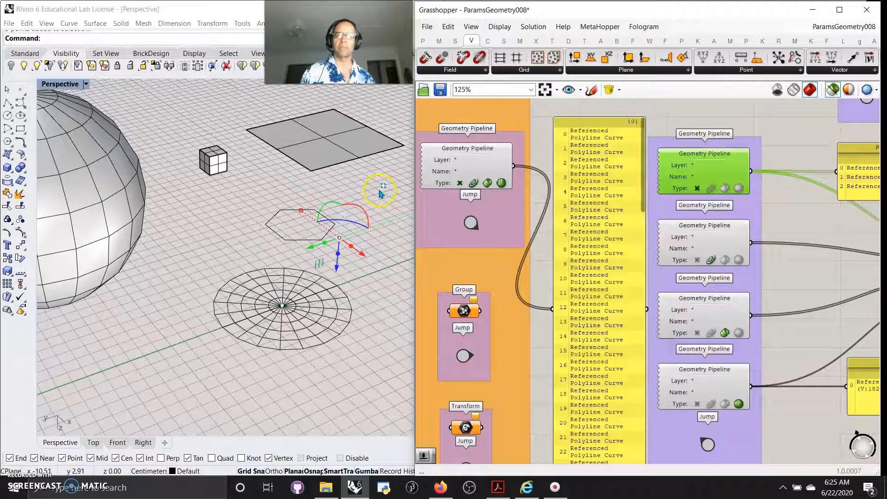
{"action": "left_click", "coordinate": [711, 316]}
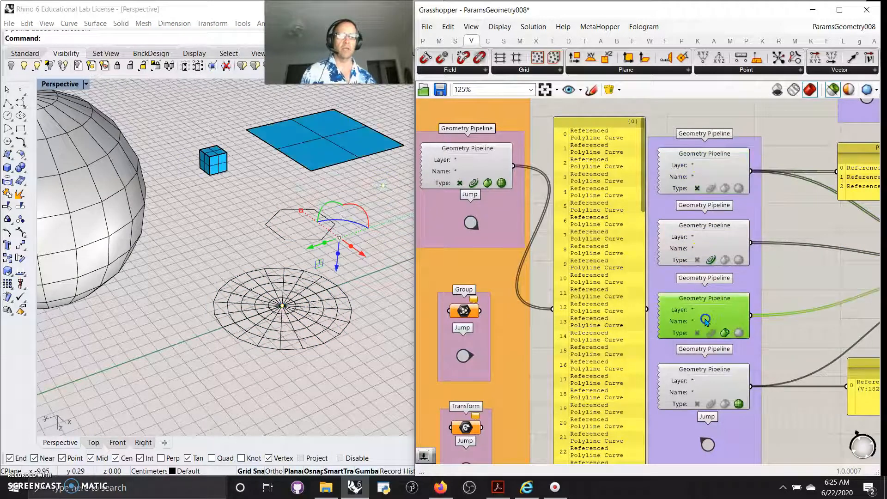
{"action": "scroll", "coordinate": [182, 206], "scroll_direction": "down", "scroll_amount": 5}
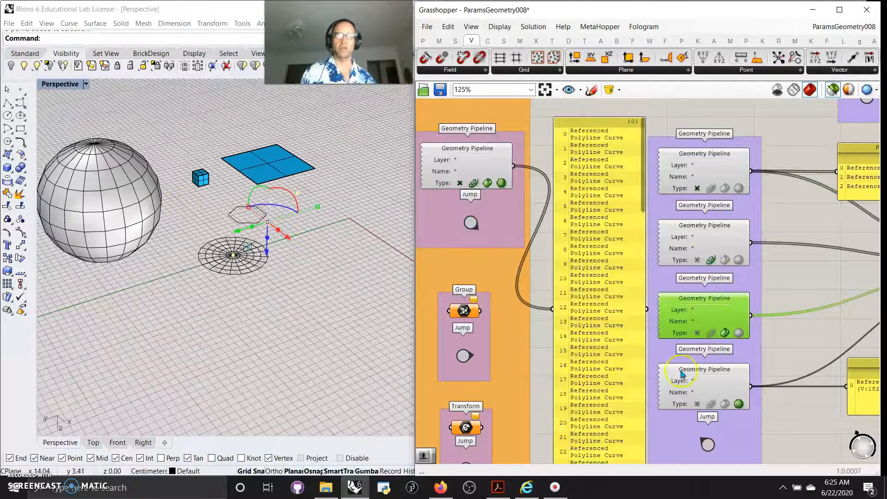
{"action": "left_click_drag", "start_coordinate": [681, 373], "coordinate": [679, 373]}
{"action": "left_click", "coordinate": [702, 316]}
{"action": "left_click", "coordinate": [719, 386]}
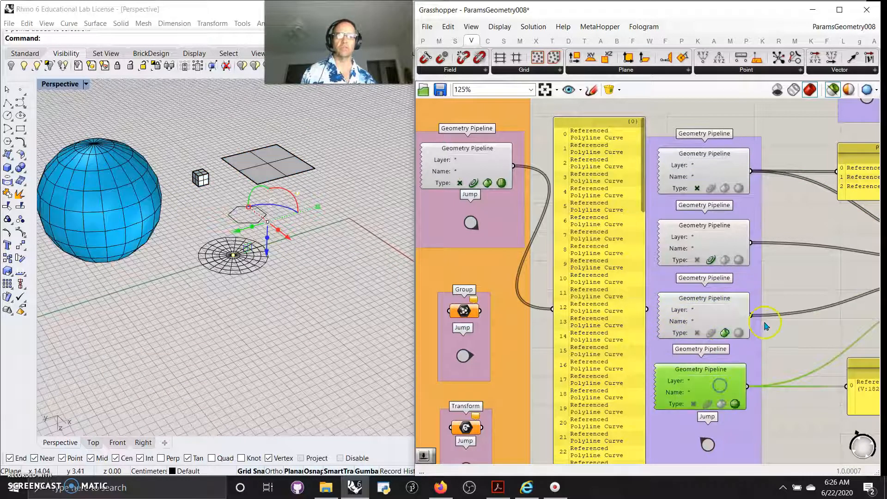
Examine the panels and Merge fed by the Geometry Pipelines, selecting the Group component to preview its geometry.
{"action": "right_click_drag", "start_coordinate": [813, 328], "coordinate": [626, 319]}
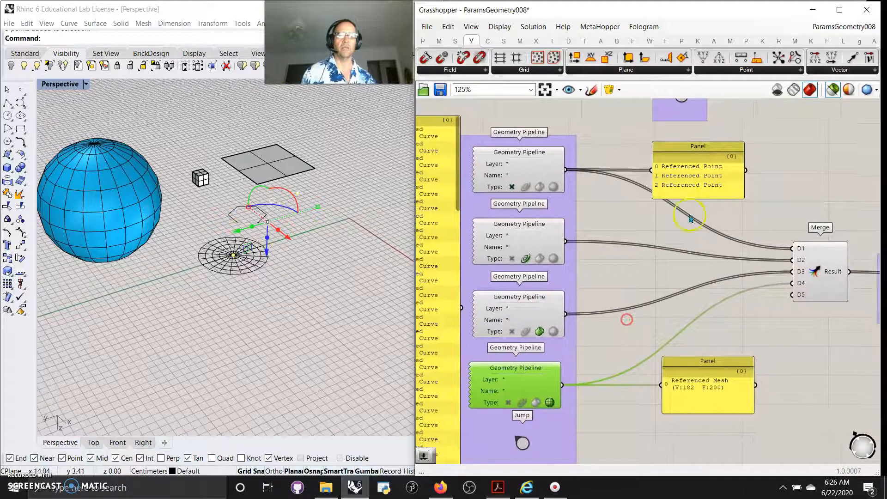
{"action": "left_click", "coordinate": [546, 175]}
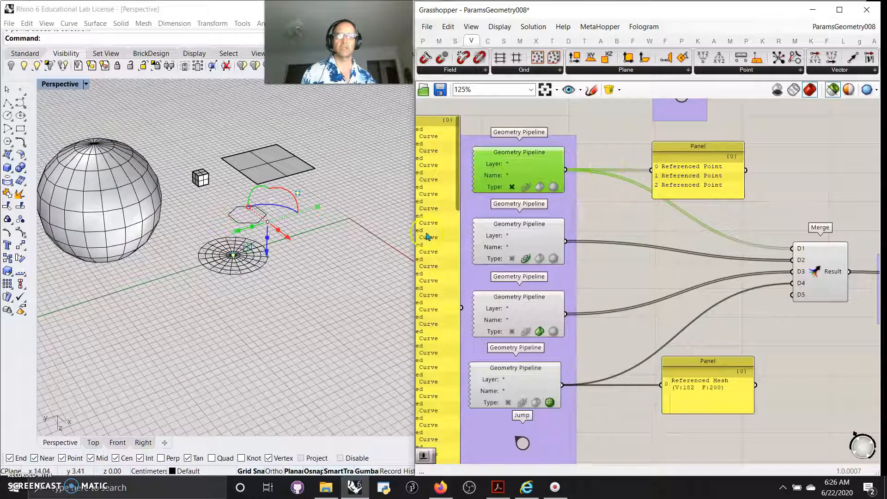
{"action": "right_click_drag", "start_coordinate": [593, 265], "coordinate": [656, 249]}
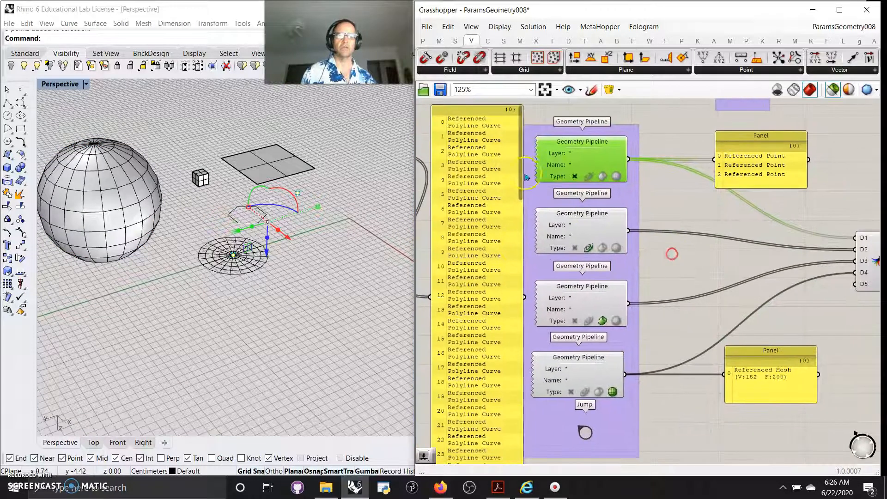
{"action": "left_click", "coordinate": [770, 387]}
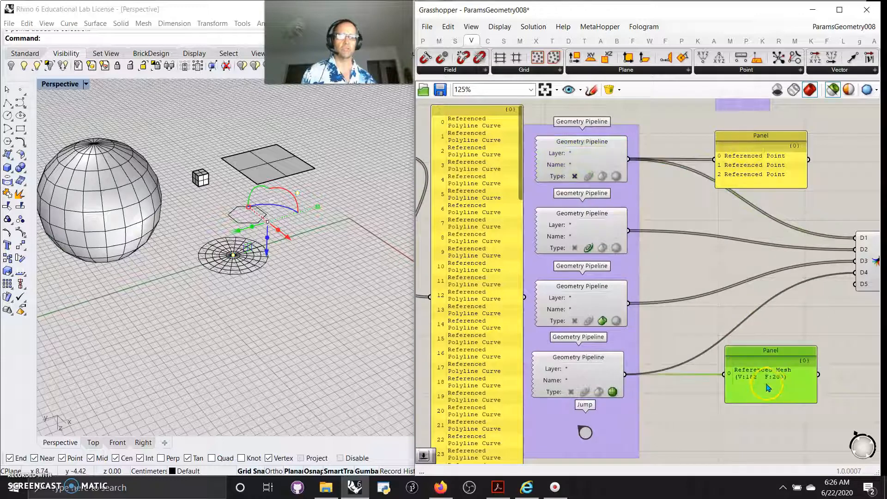
{"action": "right_click_drag", "start_coordinate": [799, 311], "coordinate": [698, 293]}
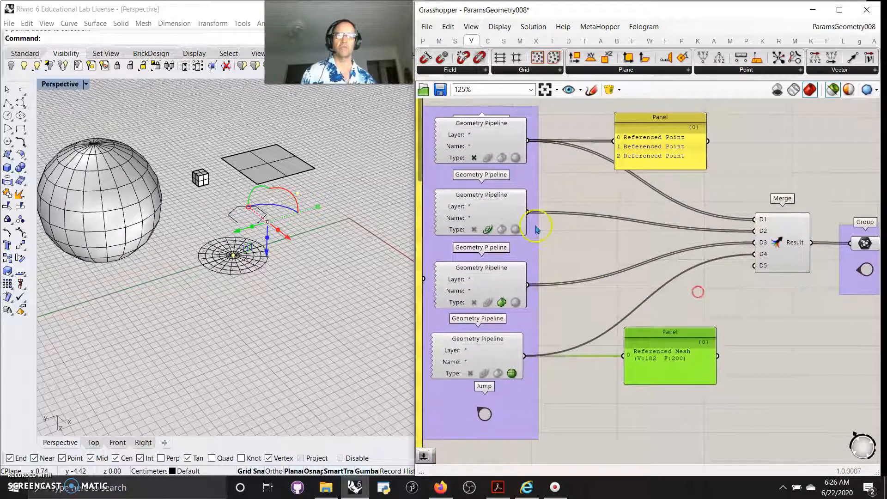
{"action": "left_click_drag", "start_coordinate": [540, 223], "coordinate": [614, 141]}
{"action": "left_click_drag", "start_coordinate": [650, 169], "coordinate": [676, 172]}
{"action": "left_click", "coordinate": [622, 221]}
{"action": "left_click_drag", "start_coordinate": [524, 144], "coordinate": [607, 142]}
{"action": "right_click_drag", "start_coordinate": [751, 350], "coordinate": [653, 317]}
{"action": "left_click", "coordinate": [671, 211]}
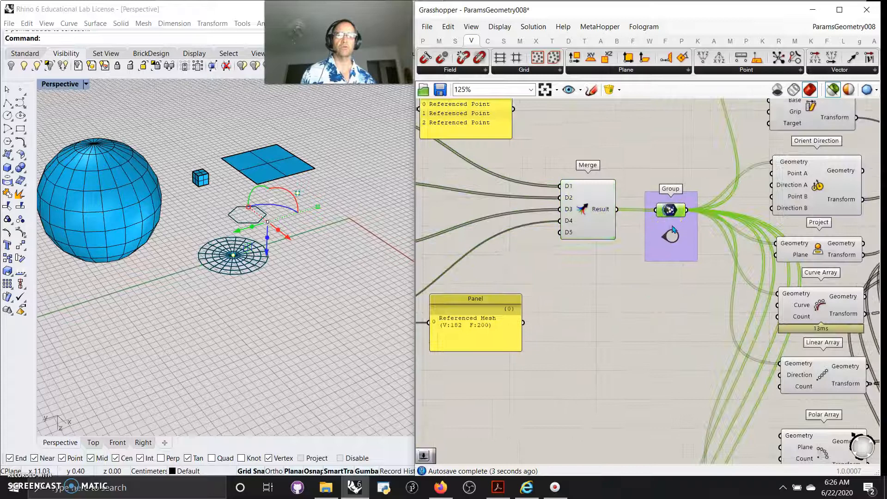
Follow the Group component's Jump link to its paired parameter and back.
{"action": "double_click", "coordinate": [673, 237]}
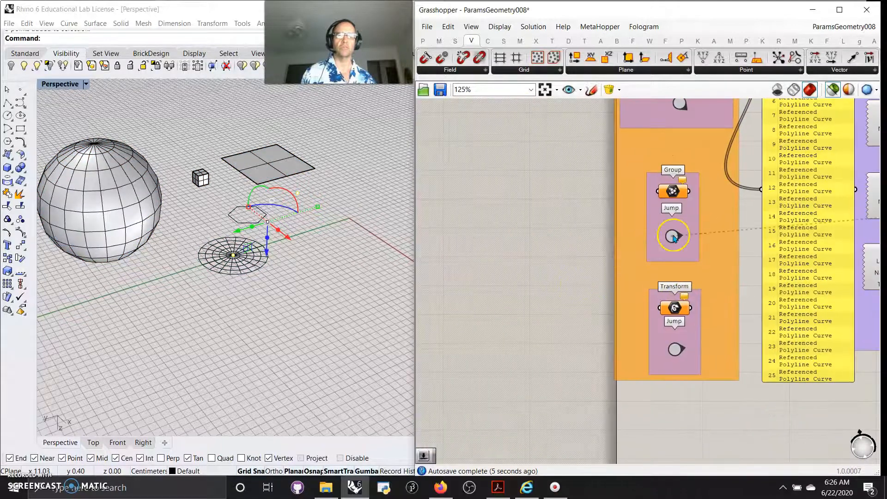
{"action": "left_click", "coordinate": [674, 237]}
{"action": "double_click", "coordinate": [674, 238]}
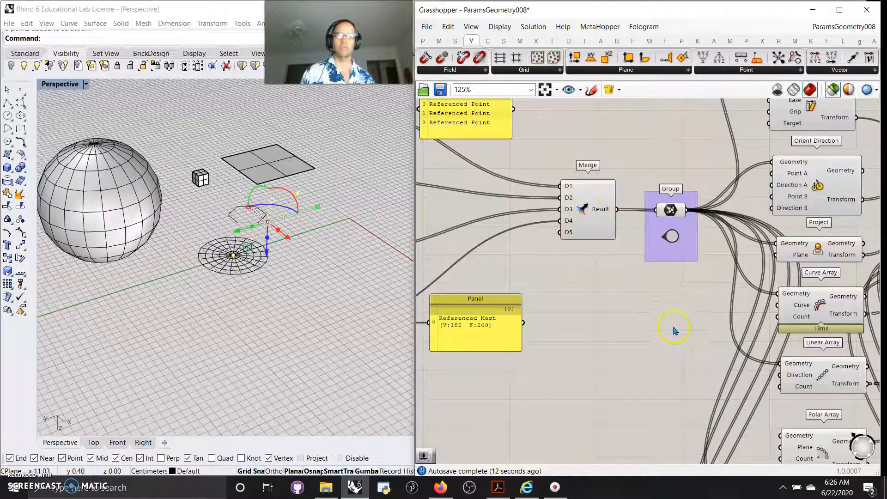
Survey the whole definition zoomed out, then return to the Geometry Pipeline section.
{"action": "right_click_drag", "start_coordinate": [573, 363], "coordinate": [782, 309]}
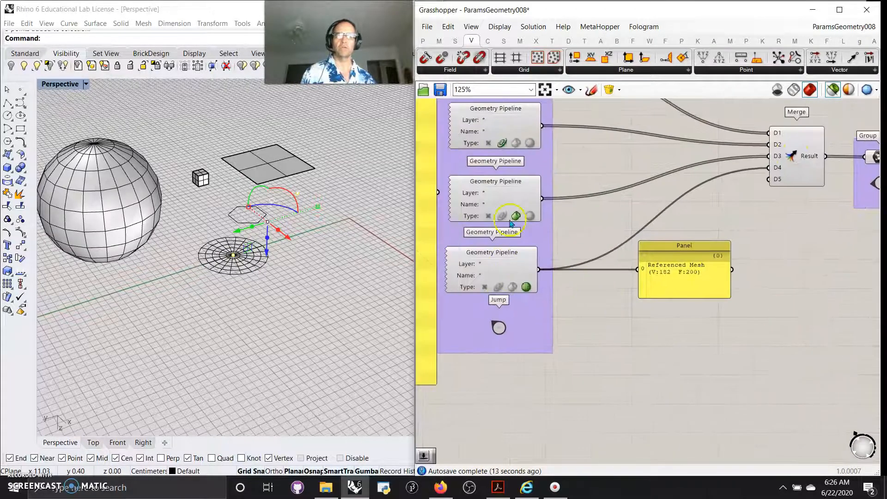
{"action": "right_click_drag", "start_coordinate": [727, 355], "coordinate": [673, 457]}
{"action": "scroll", "coordinate": [673, 410], "scroll_direction": "down", "scroll_amount": 4}
{"action": "scroll", "coordinate": [624, 325], "scroll_direction": "down", "scroll_amount": 2}
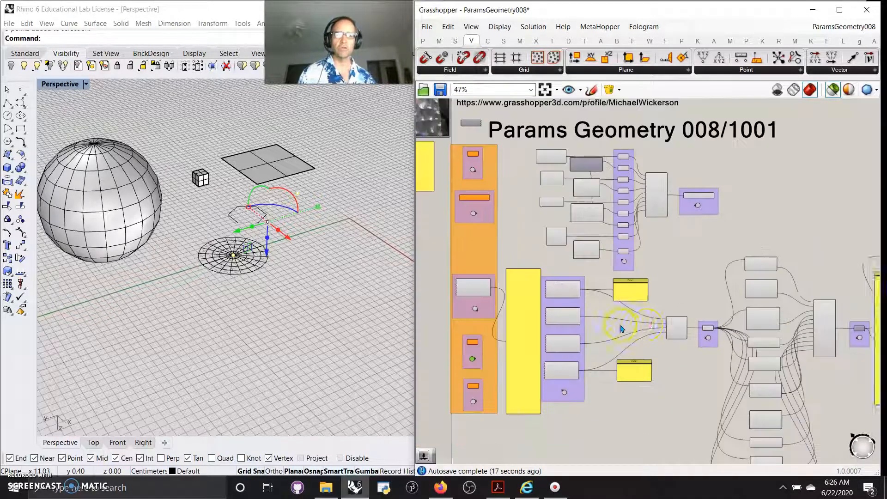
{"action": "right_click_drag", "start_coordinate": [622, 325], "coordinate": [730, 331]}
{"action": "scroll", "coordinate": [578, 263], "scroll_direction": "up", "scroll_amount": 2}
{"action": "right_click_drag", "start_coordinate": [644, 196], "coordinate": [661, 177]}
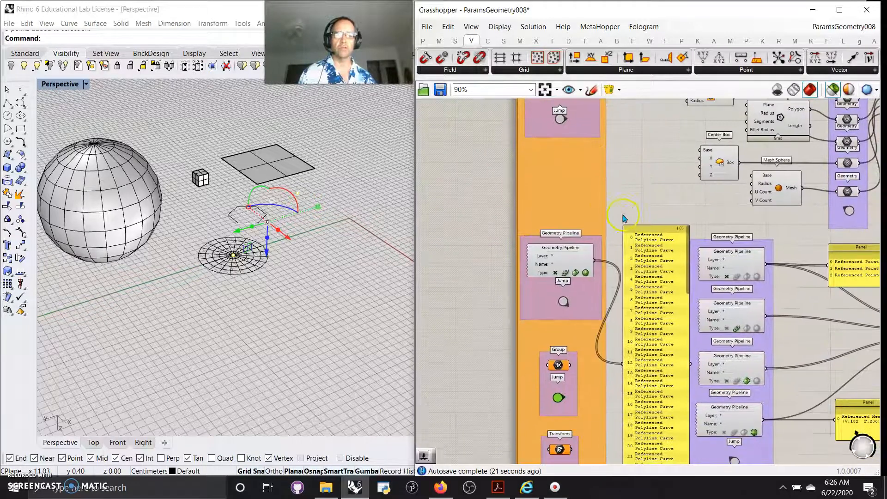
Jump from the Transform parameter to the transform components feeding its Merge.
{"action": "right_click_drag", "start_coordinate": [613, 398], "coordinate": [609, 236]}
{"action": "left_click", "coordinate": [556, 318]}
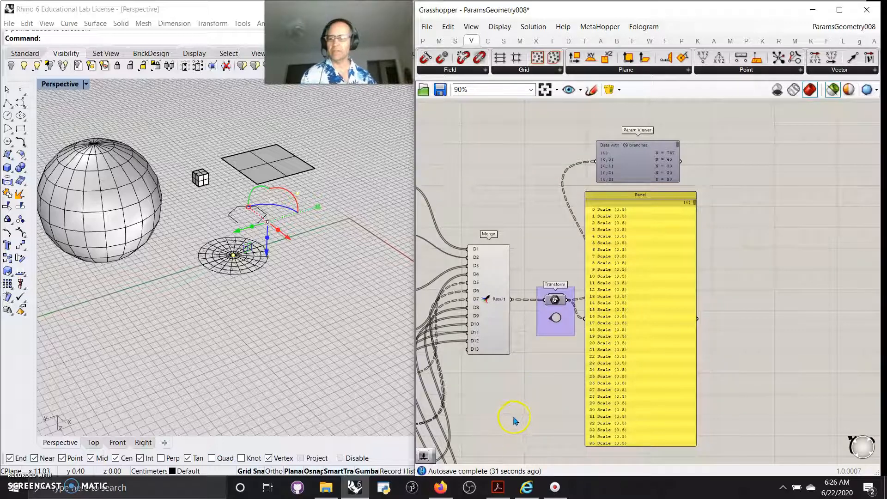
{"action": "right_click_drag", "start_coordinate": [507, 421], "coordinate": [643, 367]}
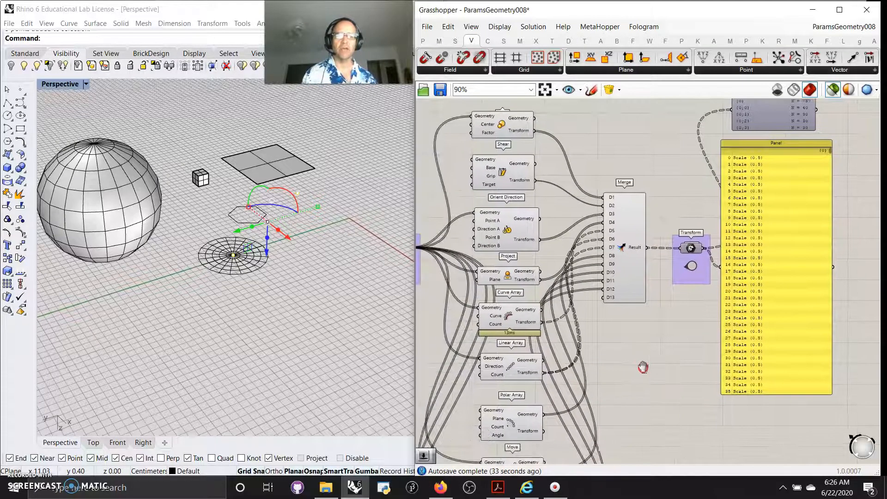
{"action": "right_click_drag", "start_coordinate": [572, 125], "coordinate": [595, 150]}
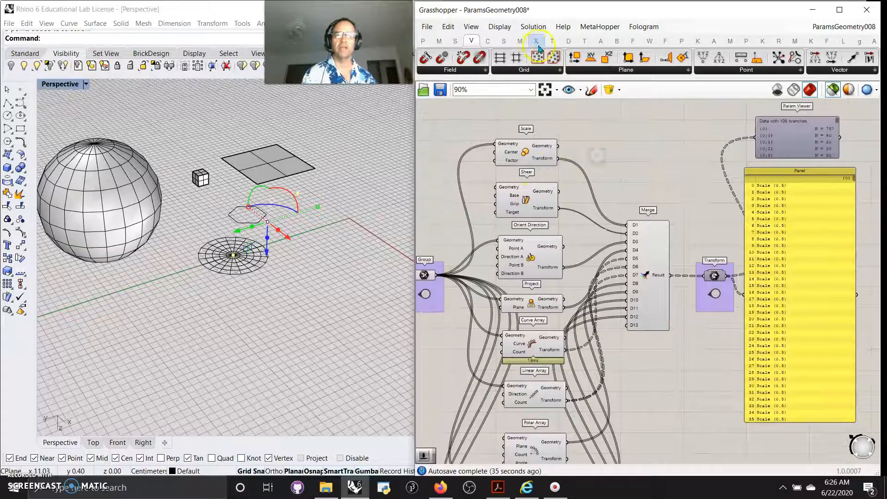
Open the Transform component tab and follow the Transform parameter's Jump link and back.
{"action": "left_click", "coordinate": [548, 42]}
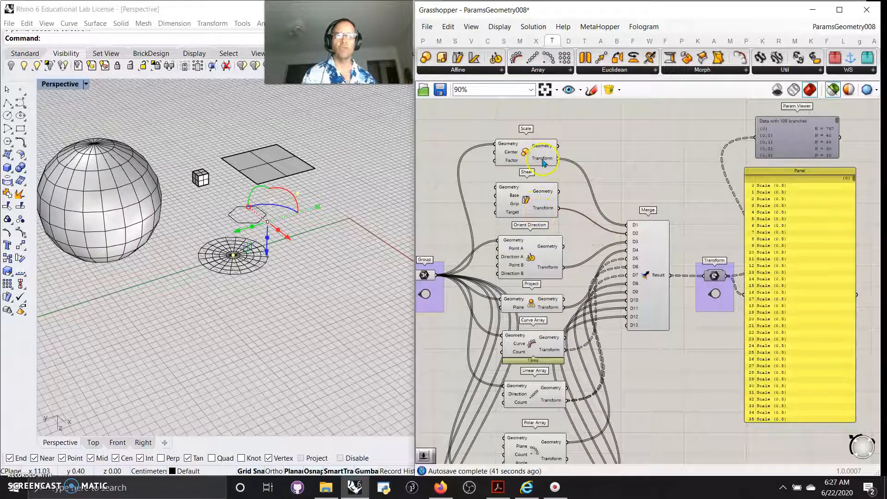
{"action": "mouse_move", "coordinate": [544, 163]}
{"action": "mouse_move", "coordinate": [542, 209]}
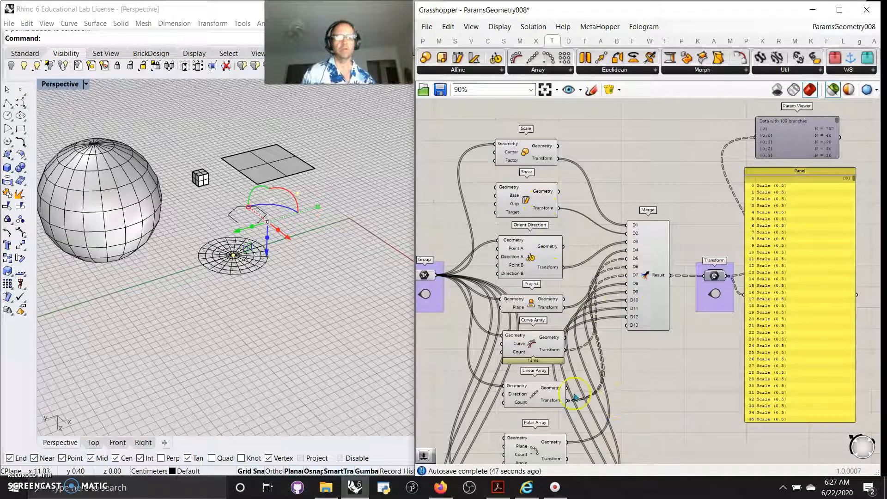
{"action": "left_click", "coordinate": [714, 276]}
{"action": "left_click", "coordinate": [716, 294]}
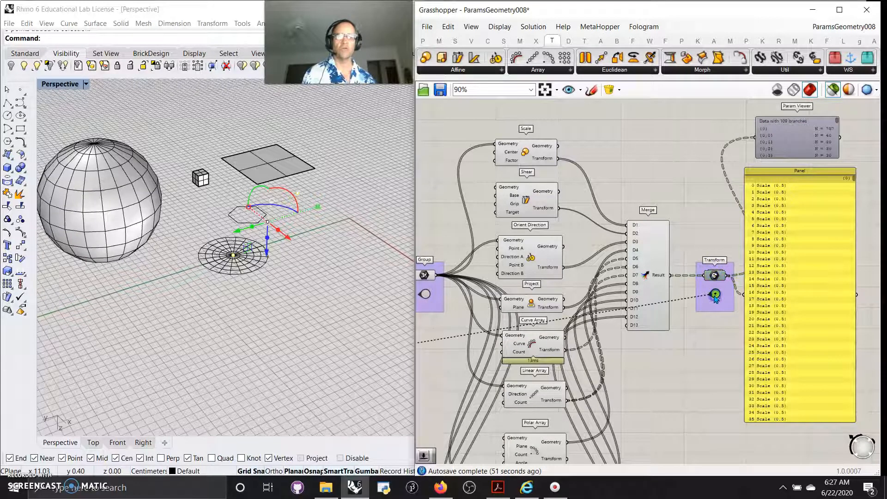
{"action": "double_click", "coordinate": [715, 295]}
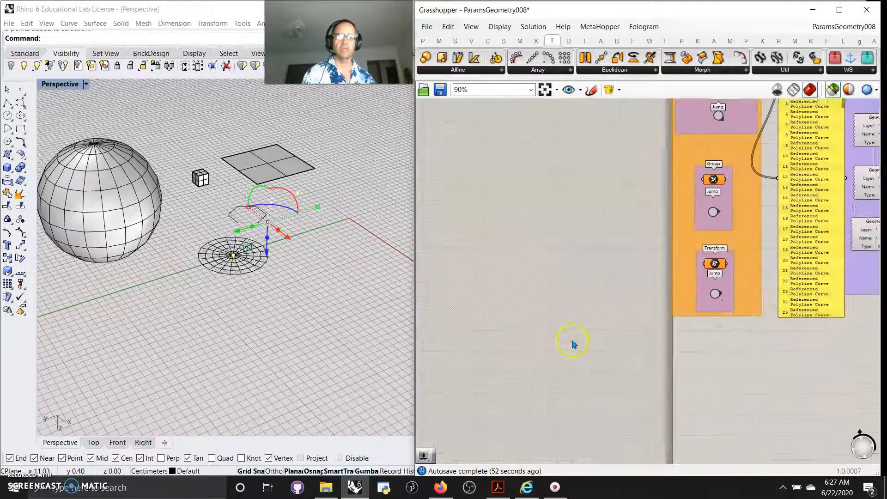
{"action": "double_click", "coordinate": [715, 294]}
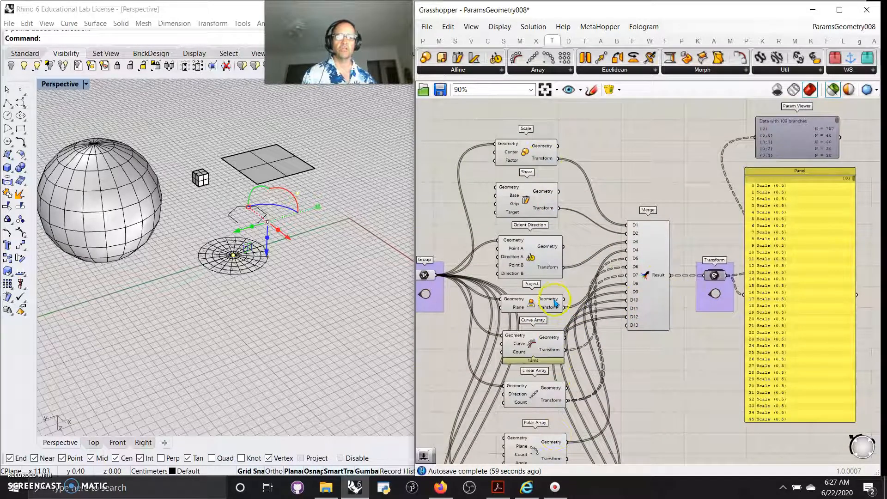
Inspect the transform components wired into the Merge.
{"action": "right_click_drag", "start_coordinate": [633, 409], "coordinate": [630, 306]}
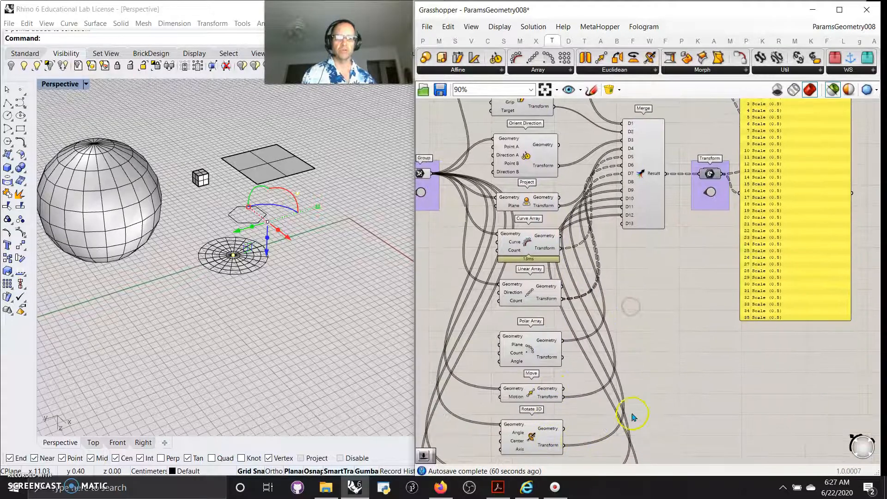
{"action": "right_click_drag", "start_coordinate": [633, 416], "coordinate": [648, 296]}
{"action": "mouse_move", "coordinate": [645, 243]}
{"action": "right_mouse_down"}
{"action": "mouse_move", "coordinate": [619, 393]}
{"action": "mouse_move", "coordinate": [627, 378]}
{"action": "right_mouse_up"}
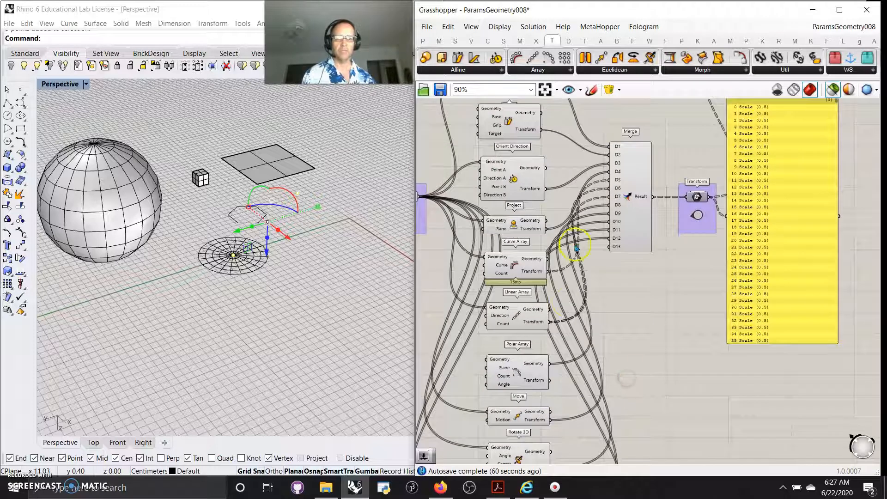
{"action": "right_click_drag", "start_coordinate": [655, 320], "coordinate": [602, 382]}
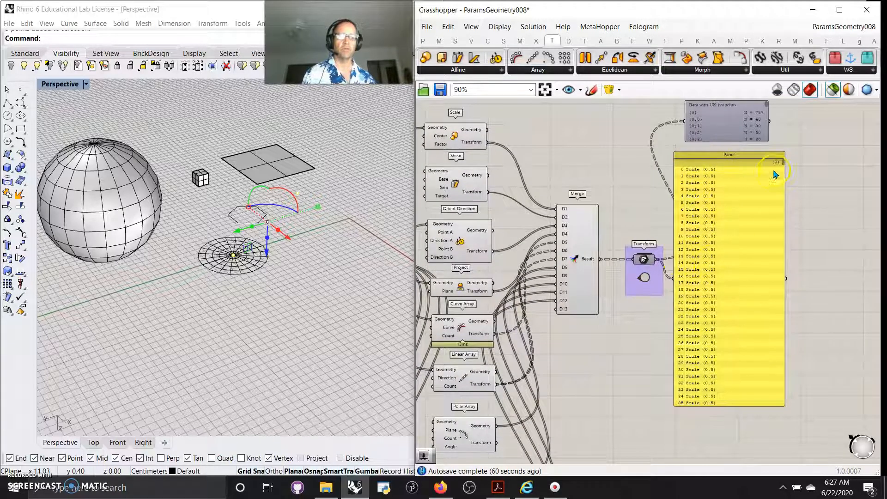
Move the Param Viewer down above the panel and widen it.
{"action": "right_click_drag", "start_coordinate": [803, 131], "coordinate": [802, 167]}
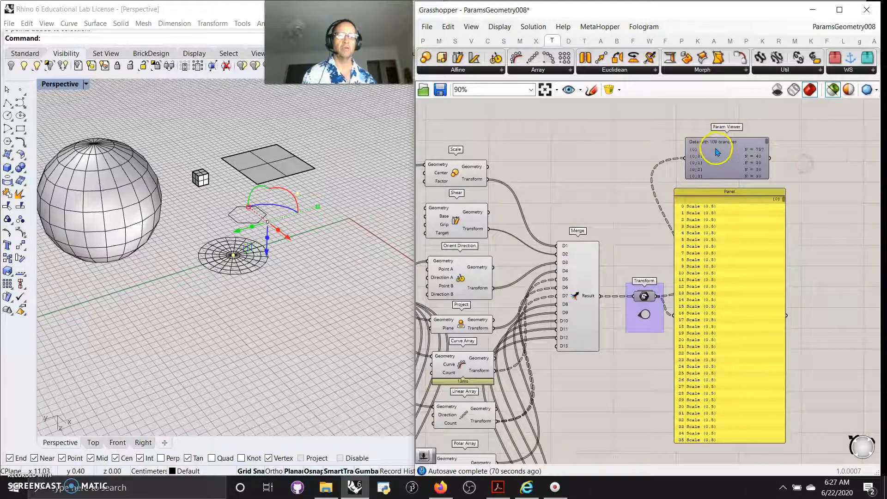
{"action": "left_click", "coordinate": [714, 167]}
{"action": "left_click_drag", "start_coordinate": [714, 168], "coordinate": [703, 167]}
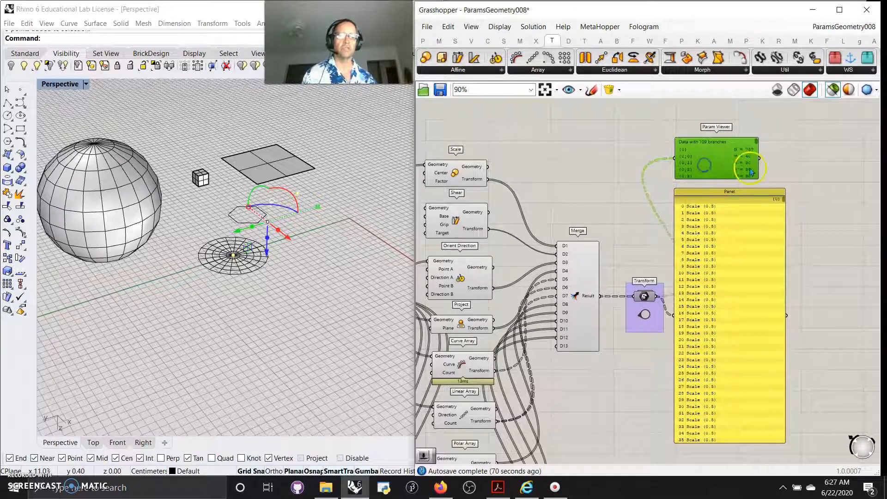
{"action": "left_click_drag", "start_coordinate": [758, 177], "coordinate": [781, 176]}
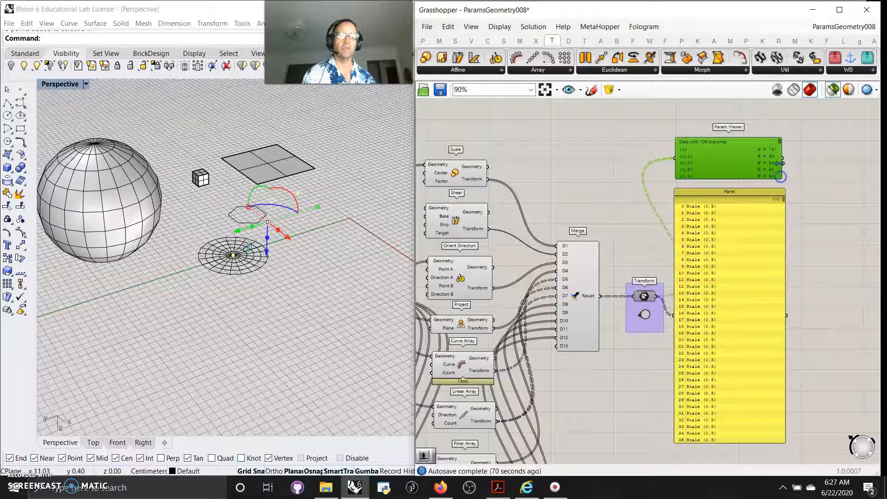
Examine the Param Viewer's branch data up close, then zoom back out.
{"action": "scroll", "coordinate": [779, 163], "scroll_direction": "up", "scroll_amount": 5}
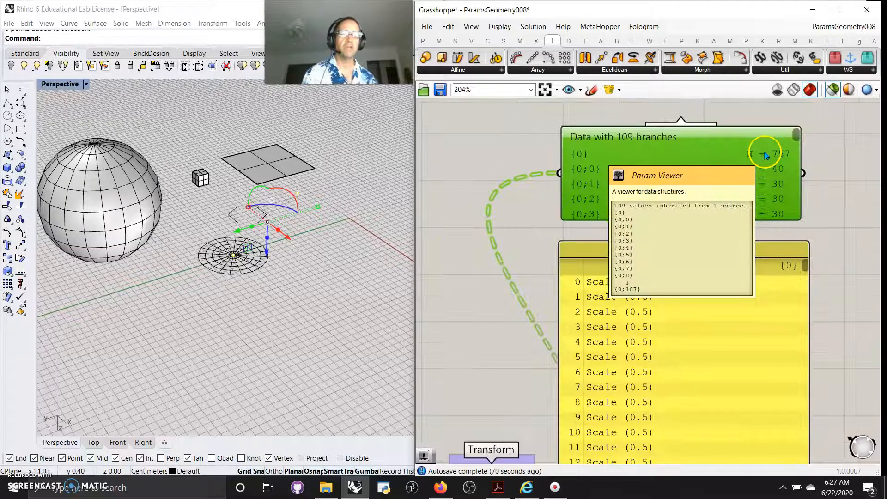
{"action": "scroll", "coordinate": [765, 155], "scroll_direction": "down", "scroll_amount": 6}
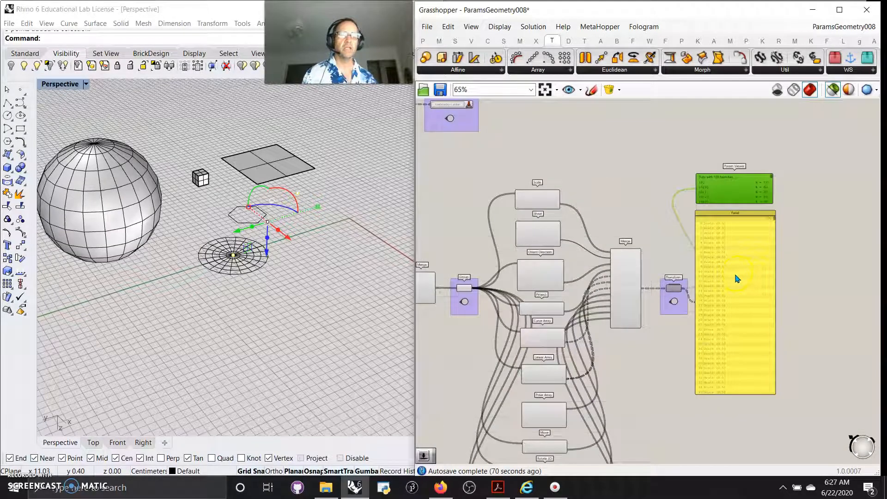
{"action": "scroll", "coordinate": [774, 226], "scroll_direction": "up", "scroll_amount": 3}
{"action": "left_click_drag", "start_coordinate": [792, 196], "coordinate": [803, 139]}
{"action": "scroll", "coordinate": [549, 303], "scroll_direction": "down", "scroll_amount": 2}
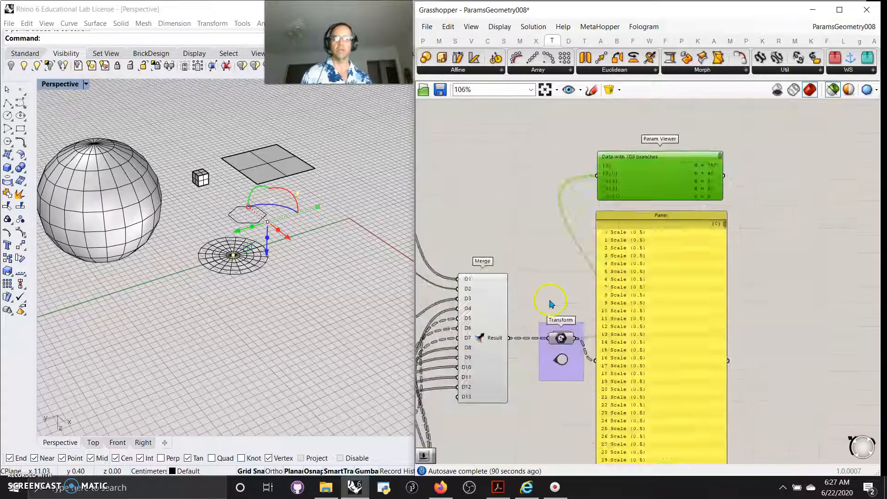
{"action": "scroll", "coordinate": [549, 303], "scroll_direction": "down", "scroll_amount": 3}
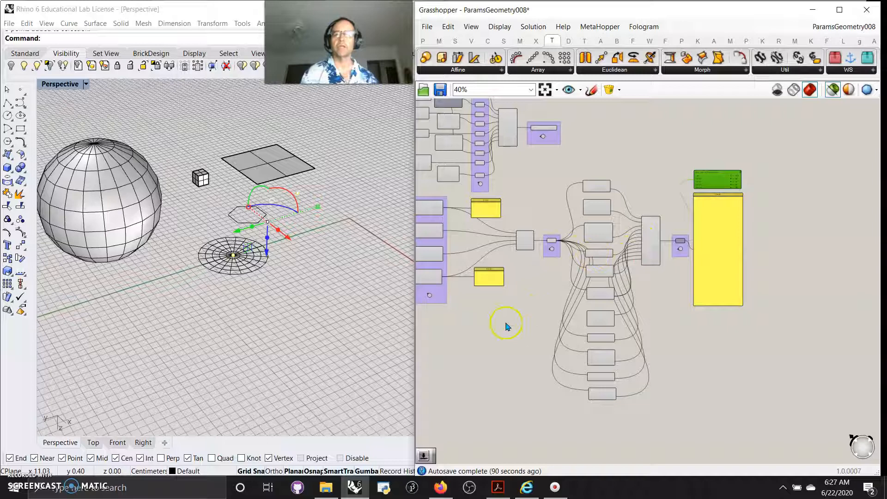
Open the Params tab's Primitive parameter list.
{"action": "left_click", "coordinate": [423, 41]}
{"action": "left_click", "coordinate": [569, 69]}
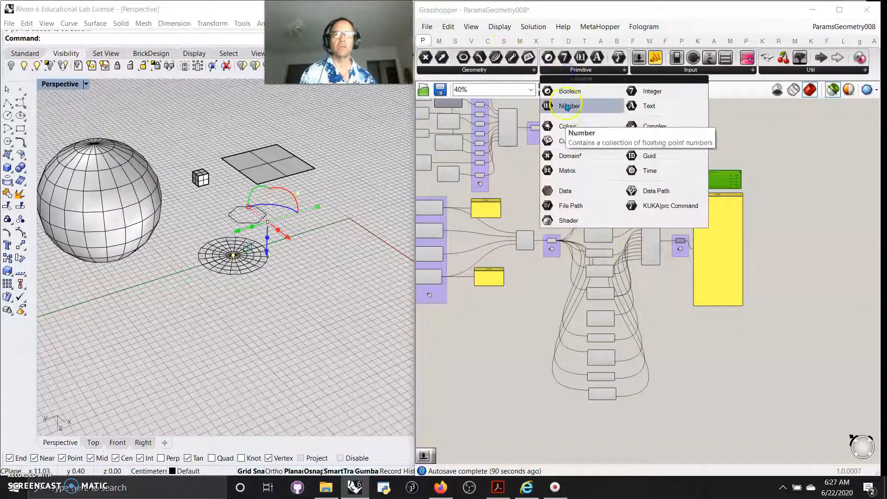